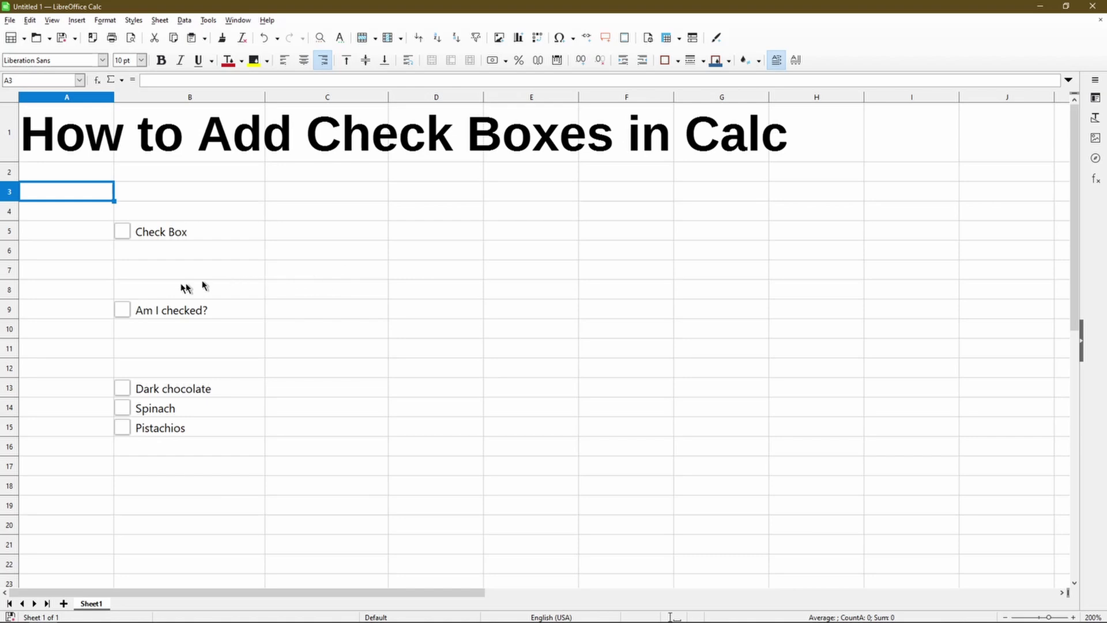
- Set Am I checked? to FALSE, then tick and untick Dark chocolate to show 'grab next week'
click(127, 310)
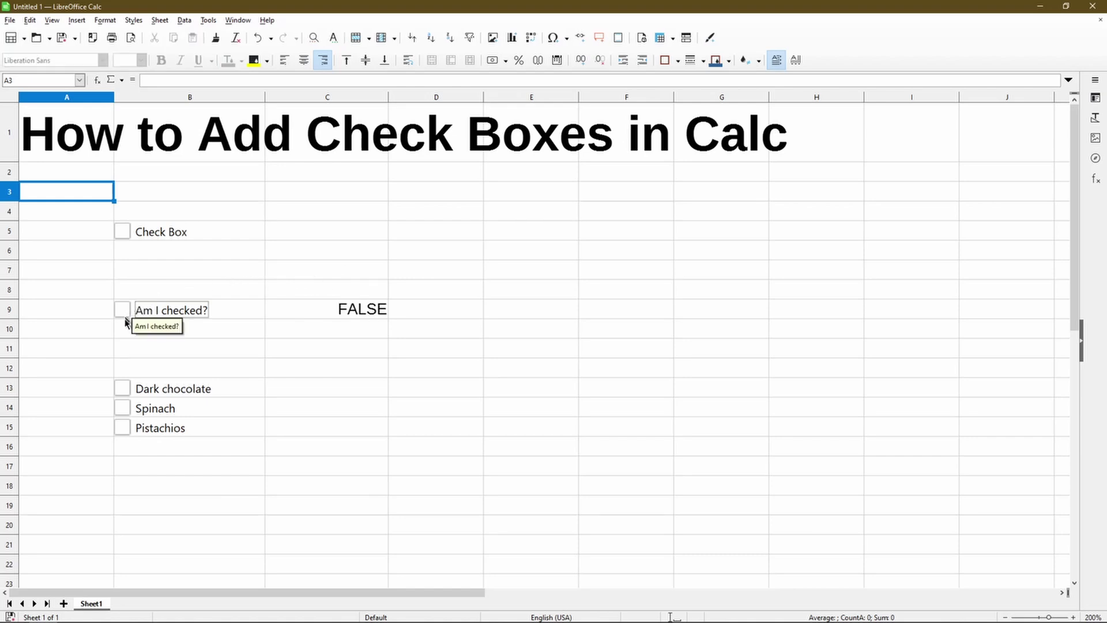
click(127, 387)
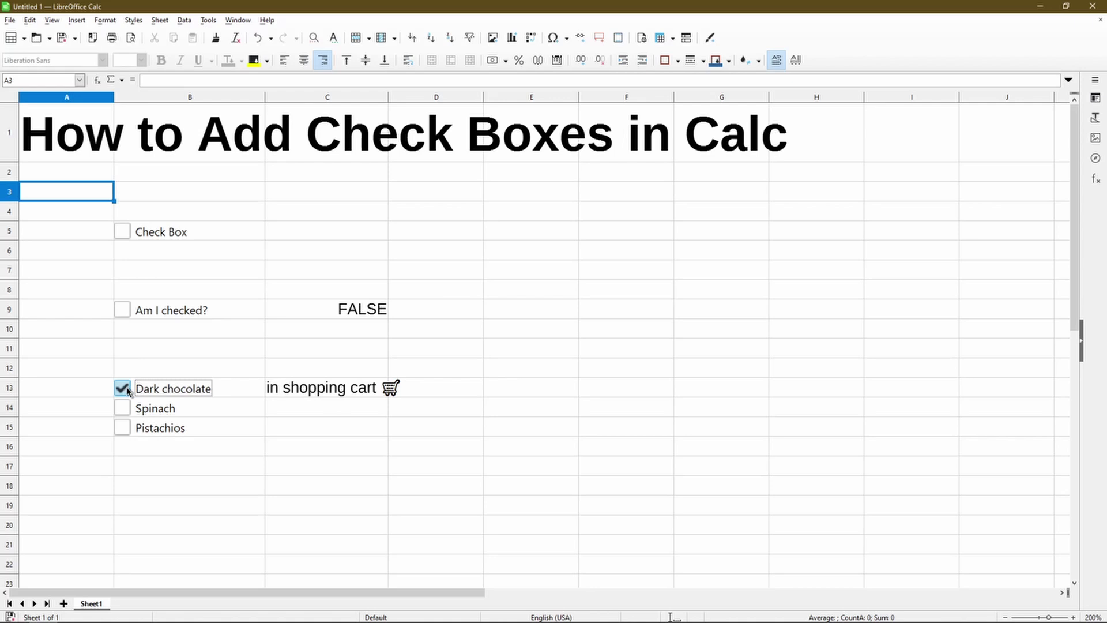
click(122, 388)
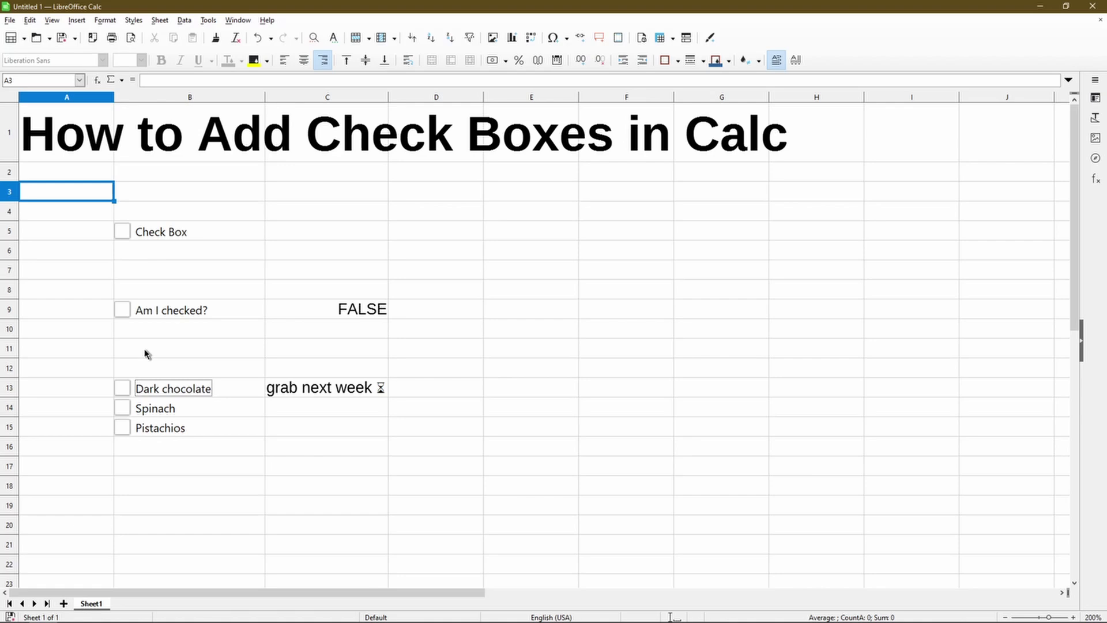
- Select cell E5 and display the Form Controls toolbar from View > Toolbars
click(504, 231)
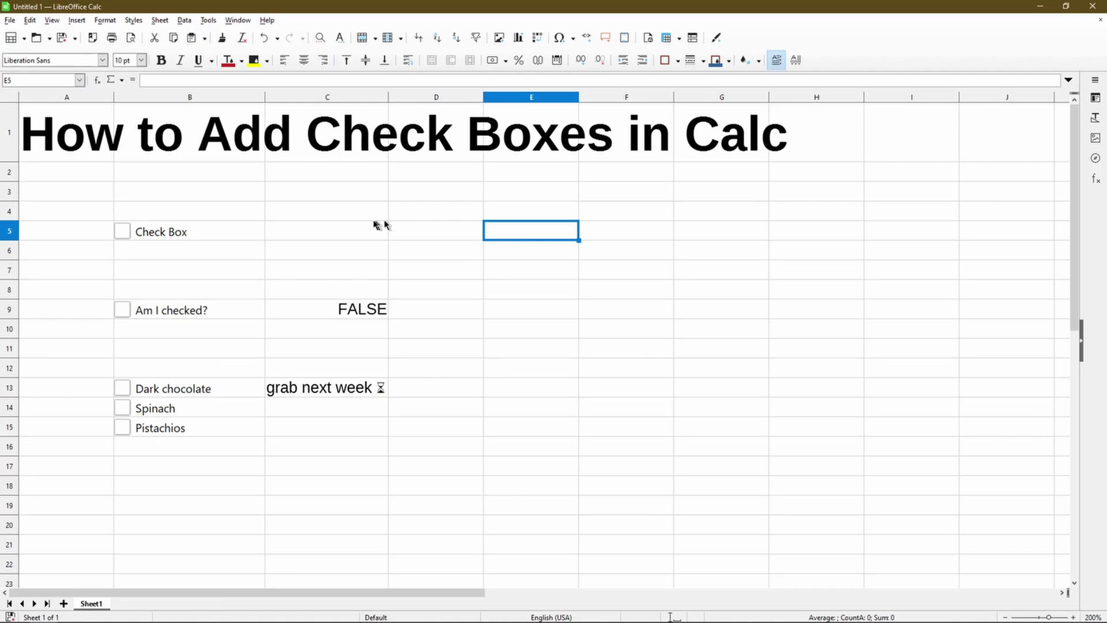
click(57, 22)
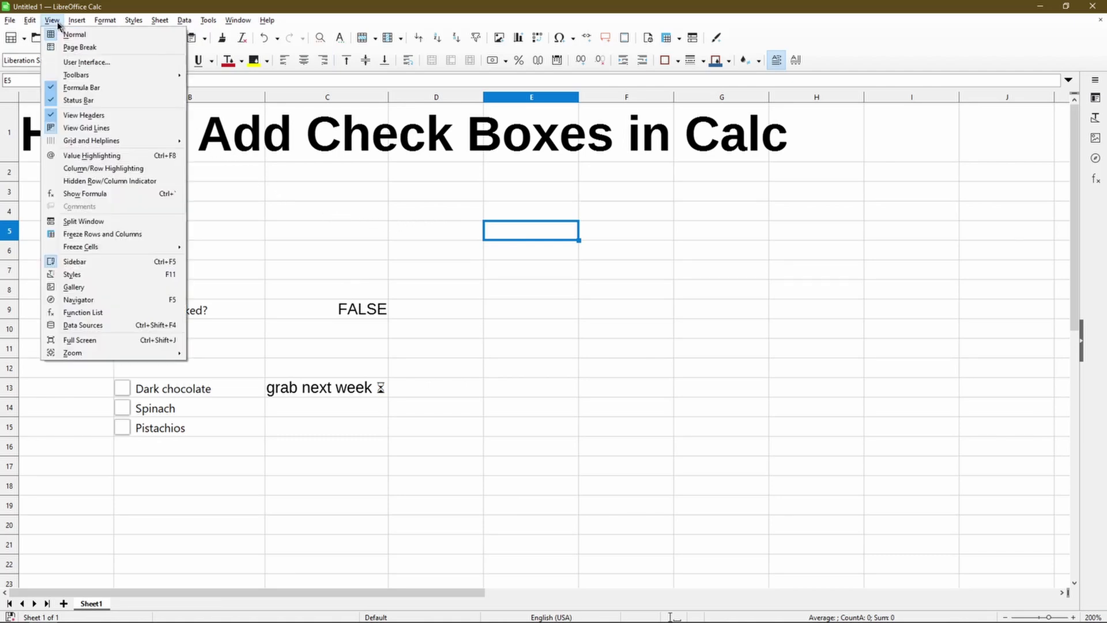
mouse_move(95, 76)
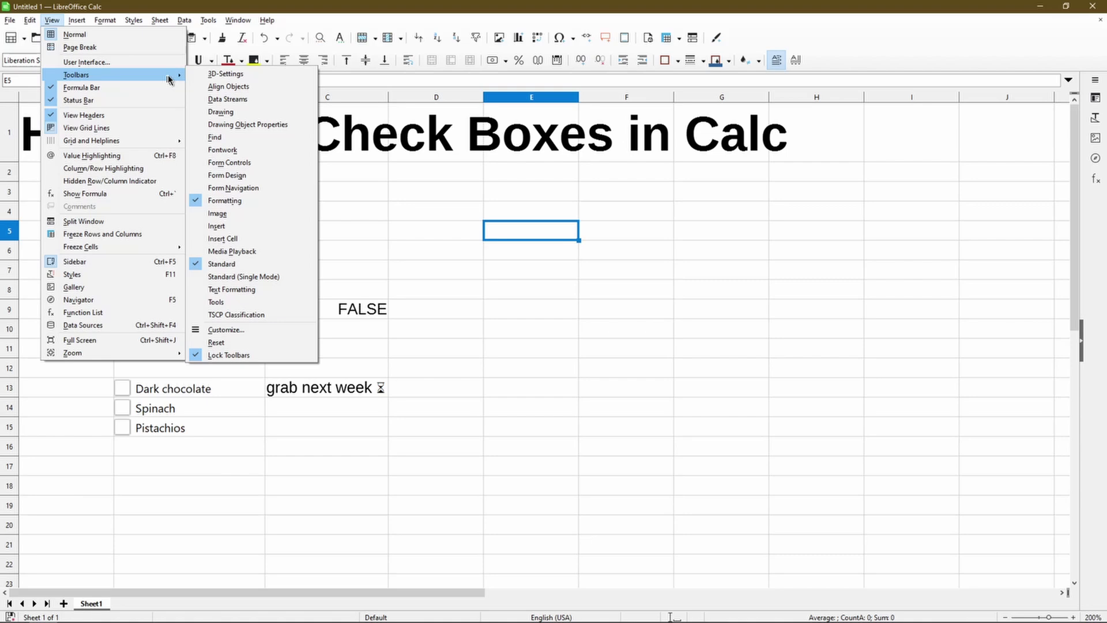
click(270, 166)
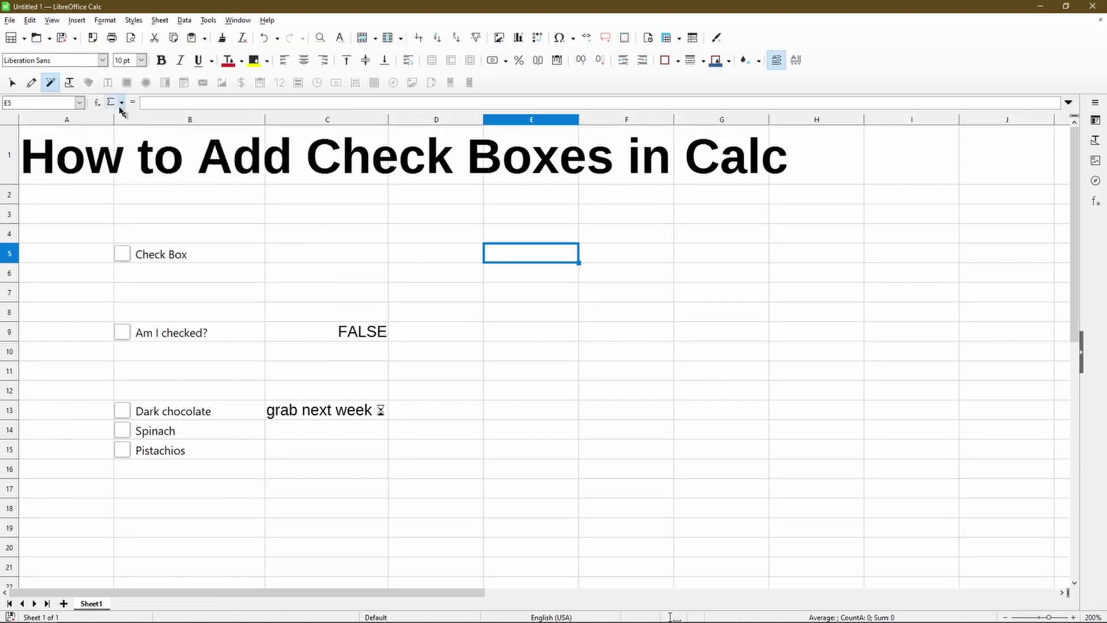
- With Design Mode on, draw a Check Box control inside cell E5
click(48, 86)
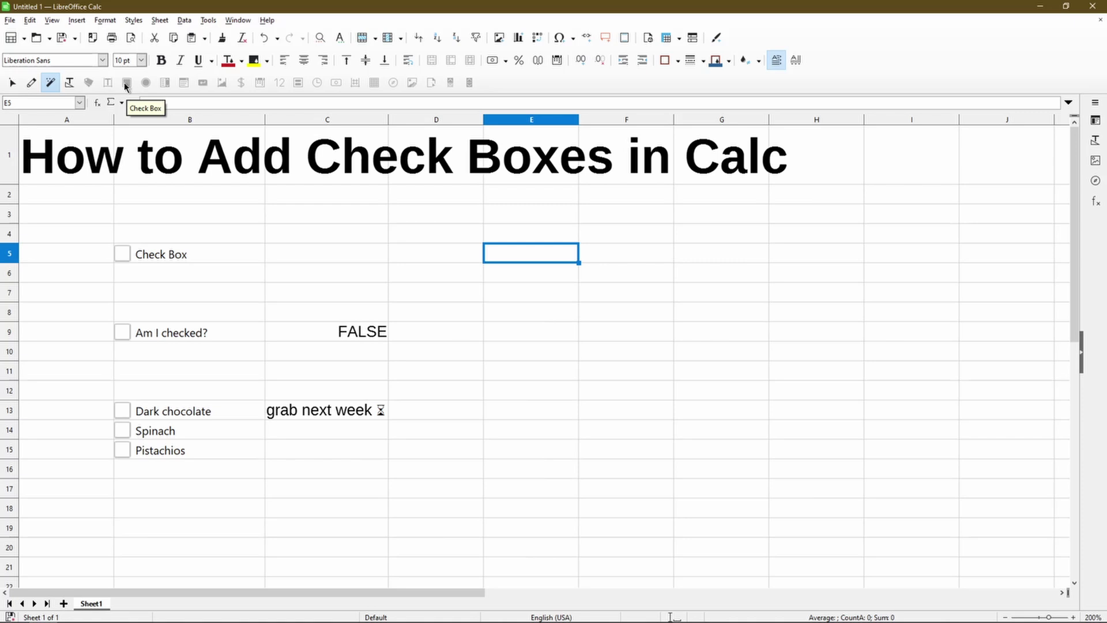
click(32, 84)
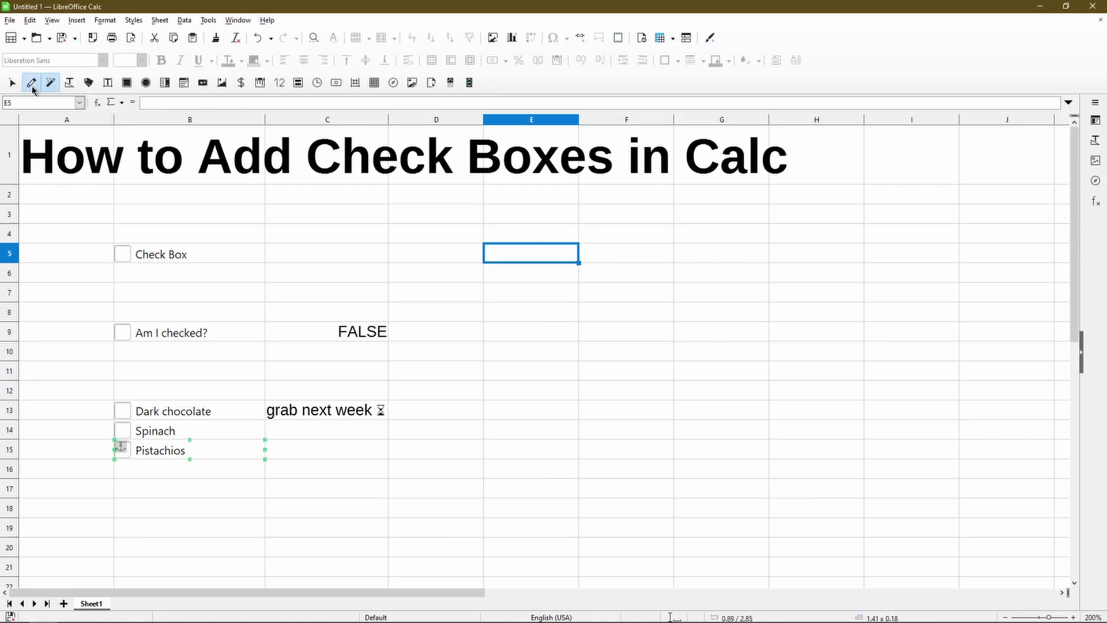
click(122, 84)
drag(485, 247, 579, 264)
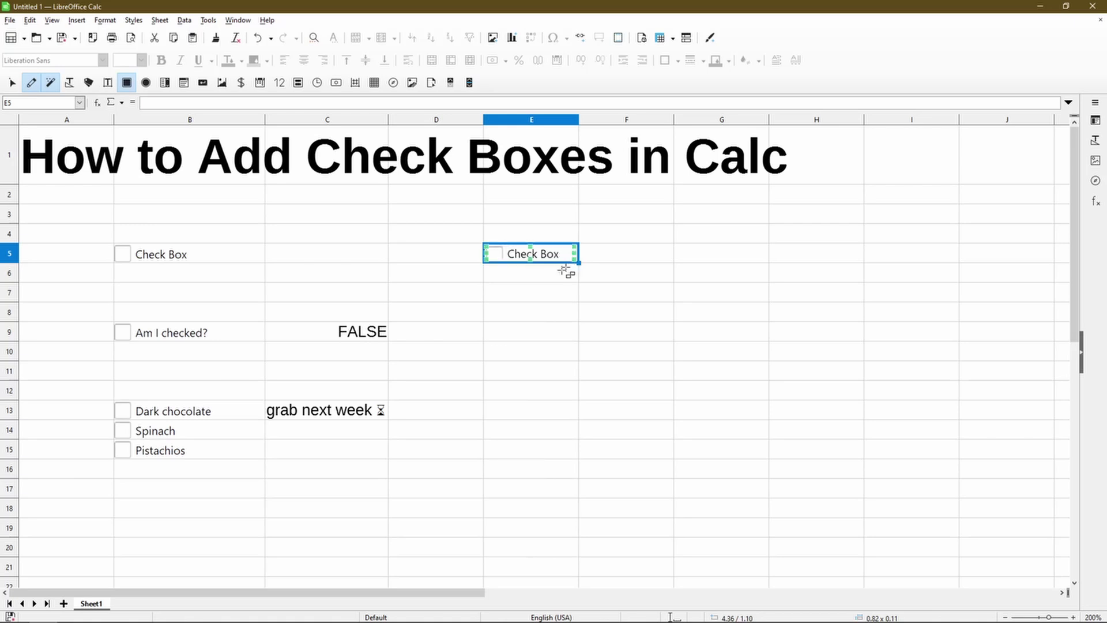
- Copy the E5 check box and paste it into cells E9, E13, E14 and E15
right_click(524, 253)
click(533, 274)
click(500, 336)
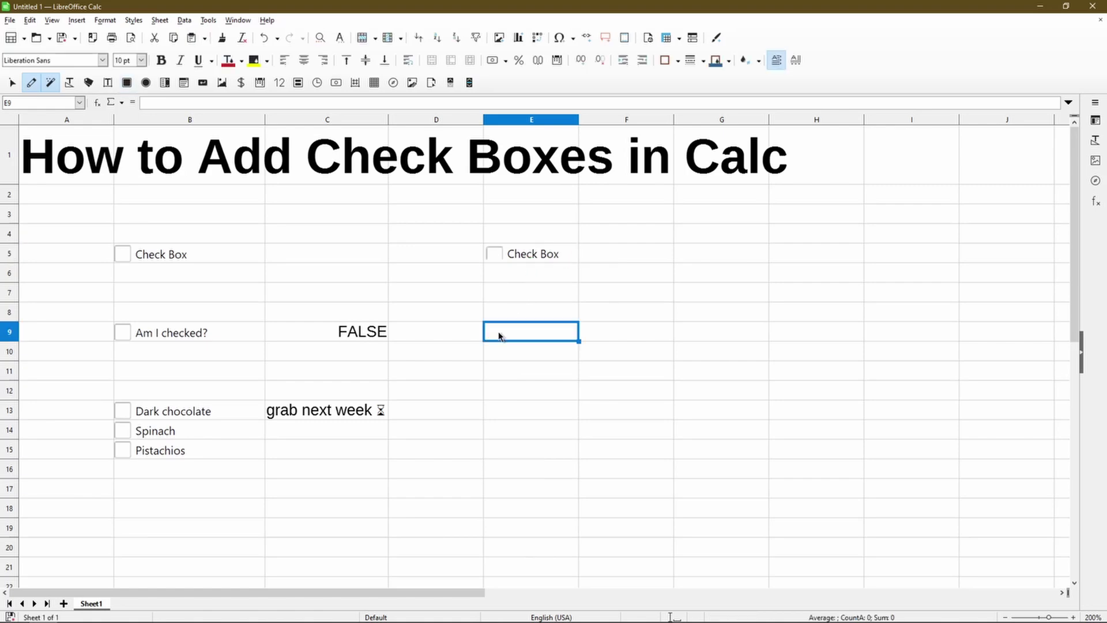
key(ctrl+v)
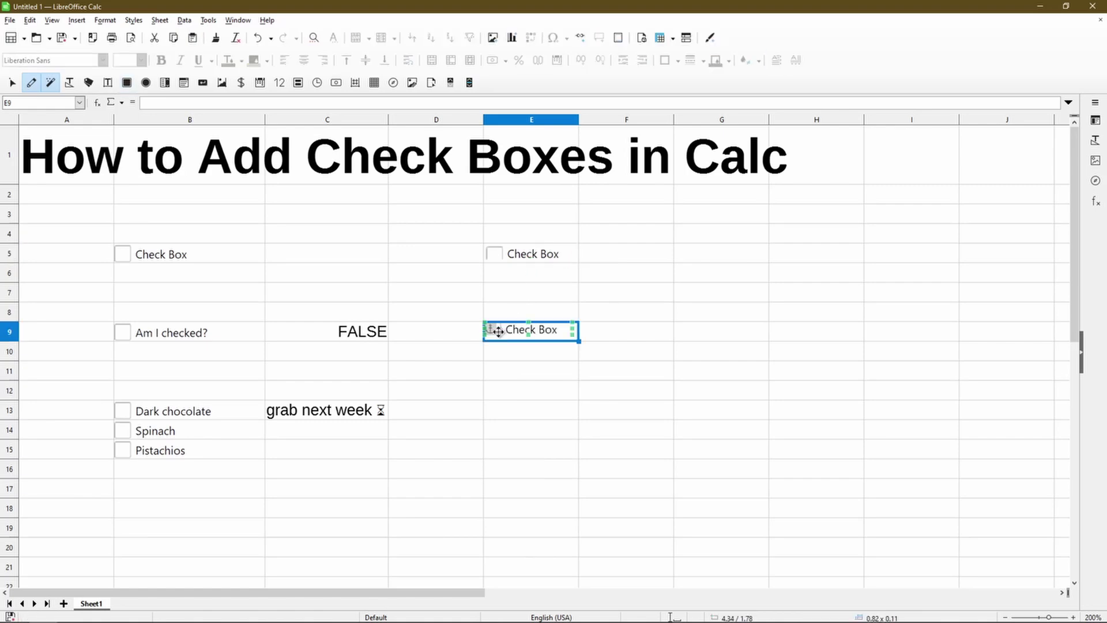
click(495, 410)
key(ctrl+v)
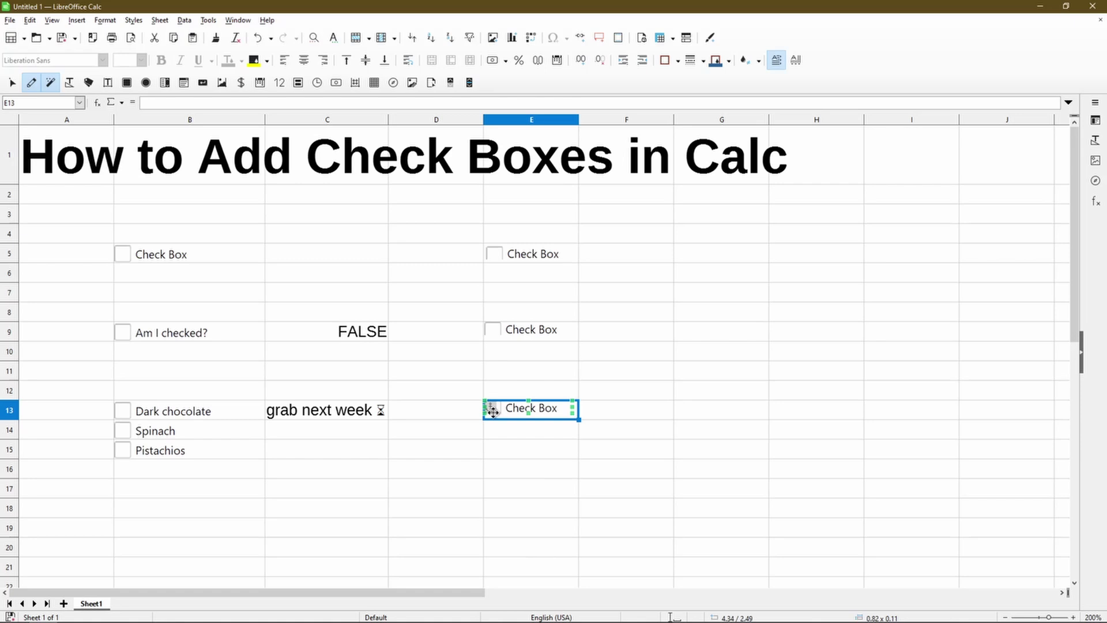
click(497, 434)
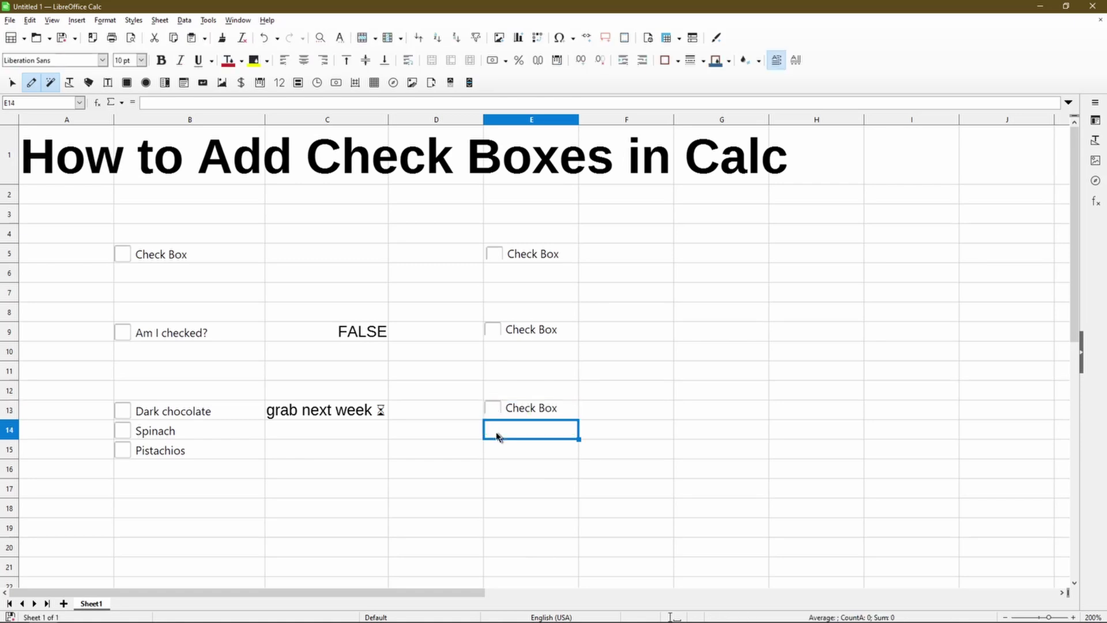
key(ctrl+v)
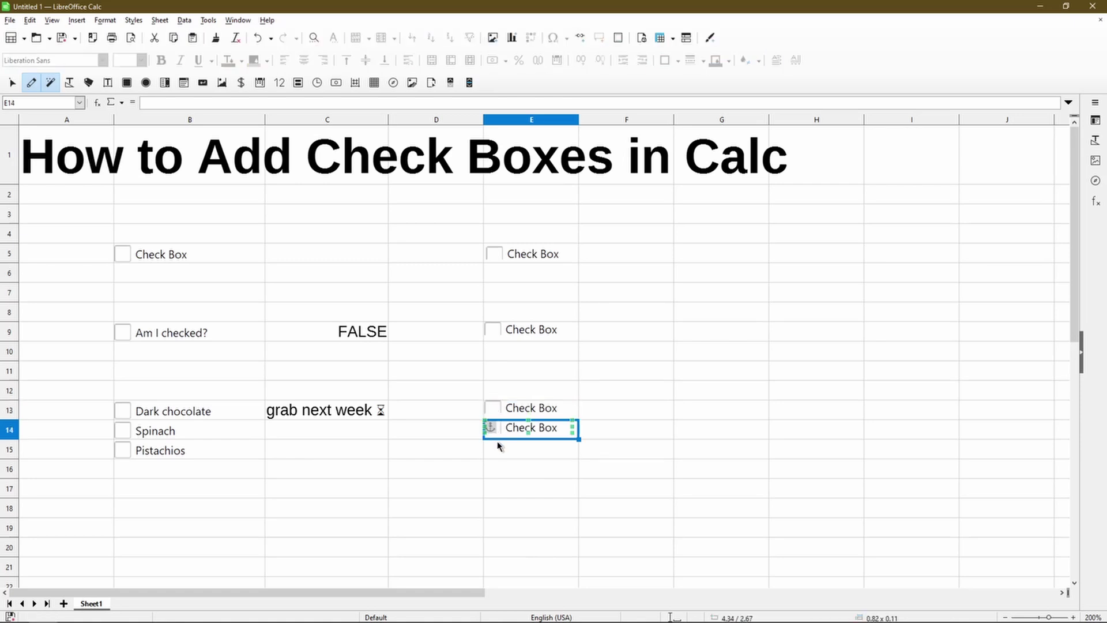
click(499, 453)
key(ctrl+v)
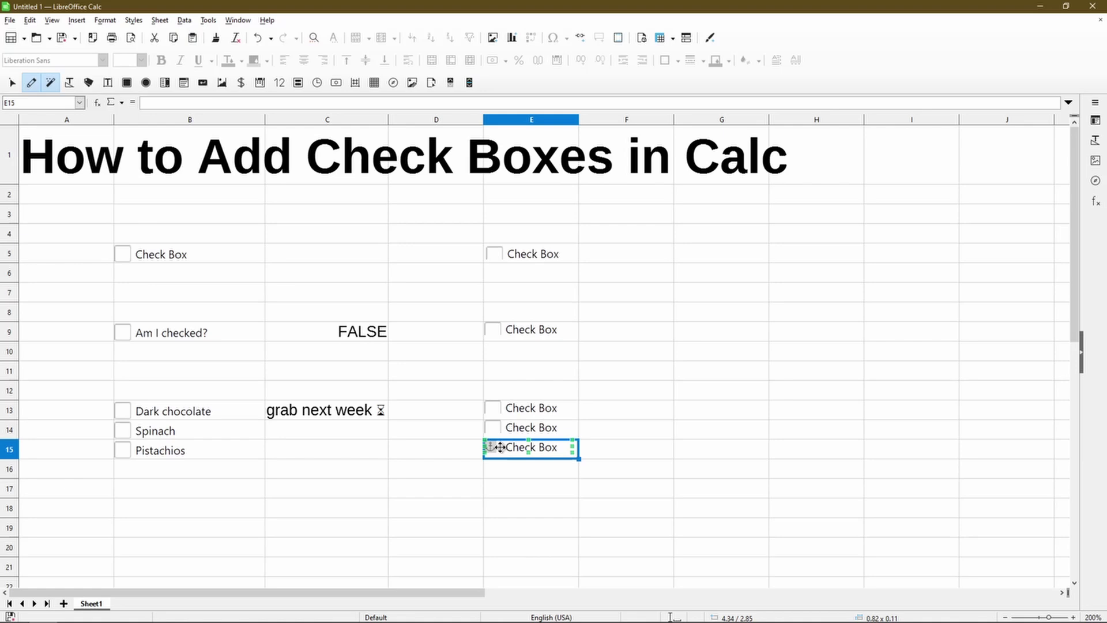
- Anchor the E5 check box To Page, then make row 4 taller so cells shift beneath it
click(524, 254)
right_click(524, 255)
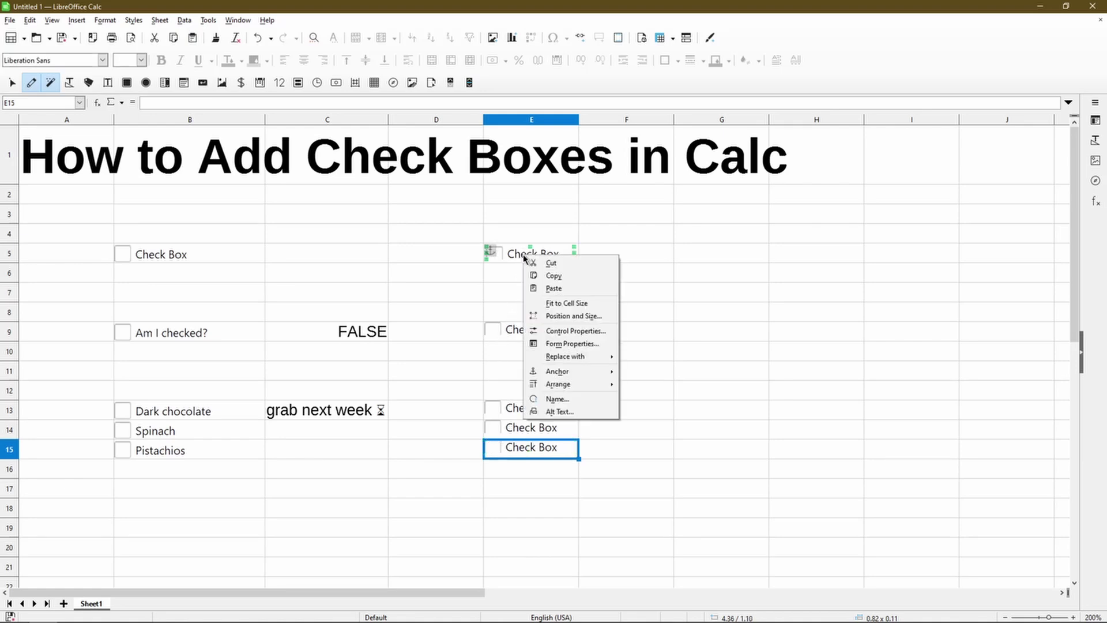
mouse_move(581, 374)
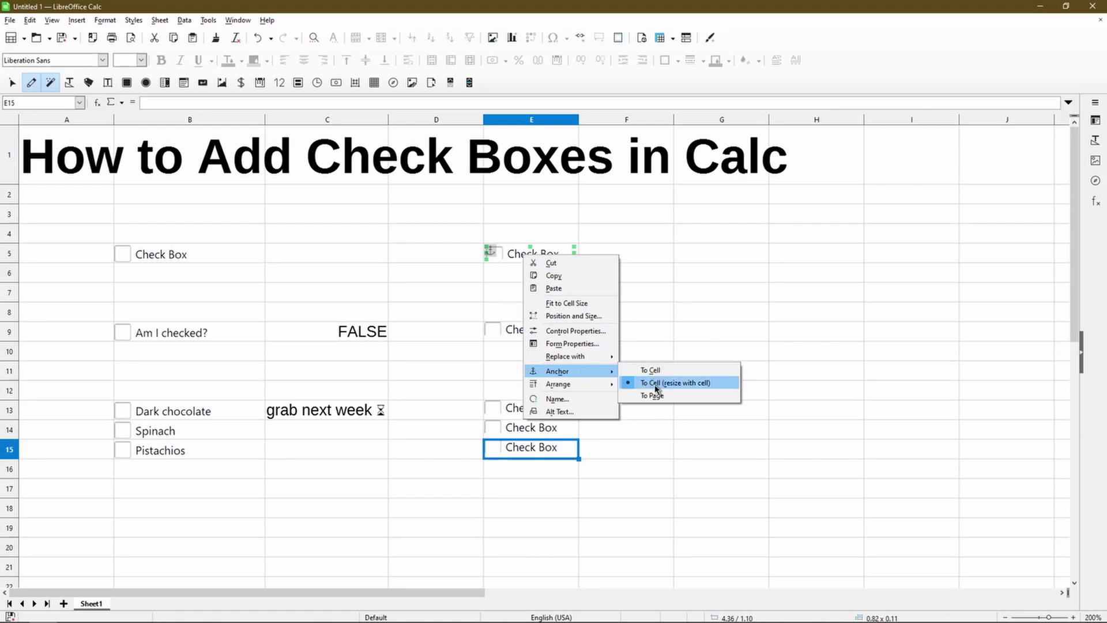
click(682, 401)
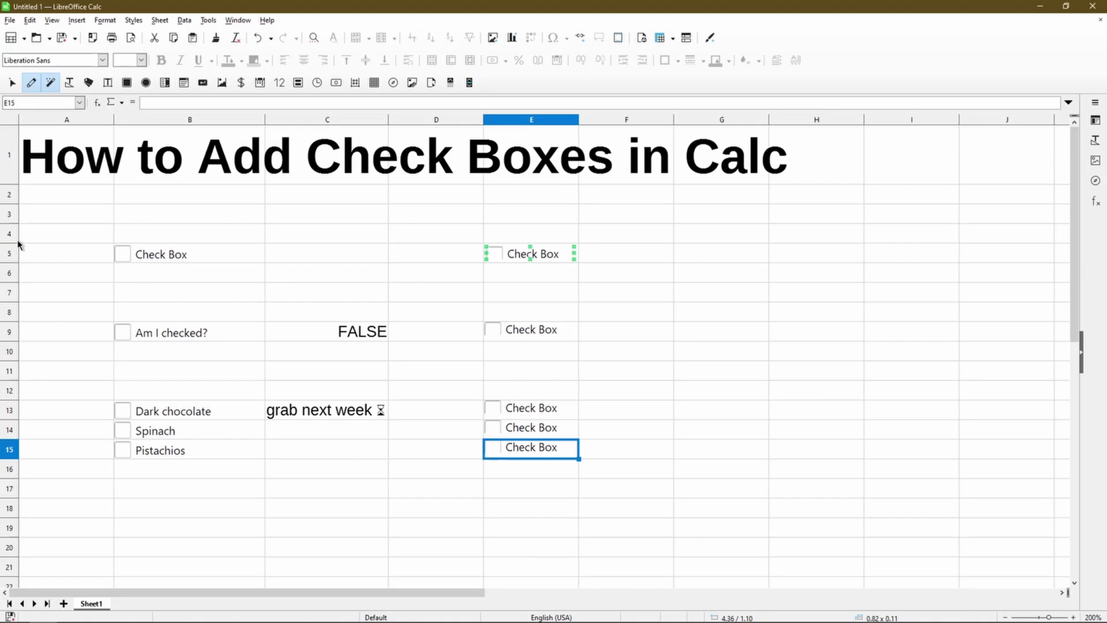
drag(12, 242, 12, 269)
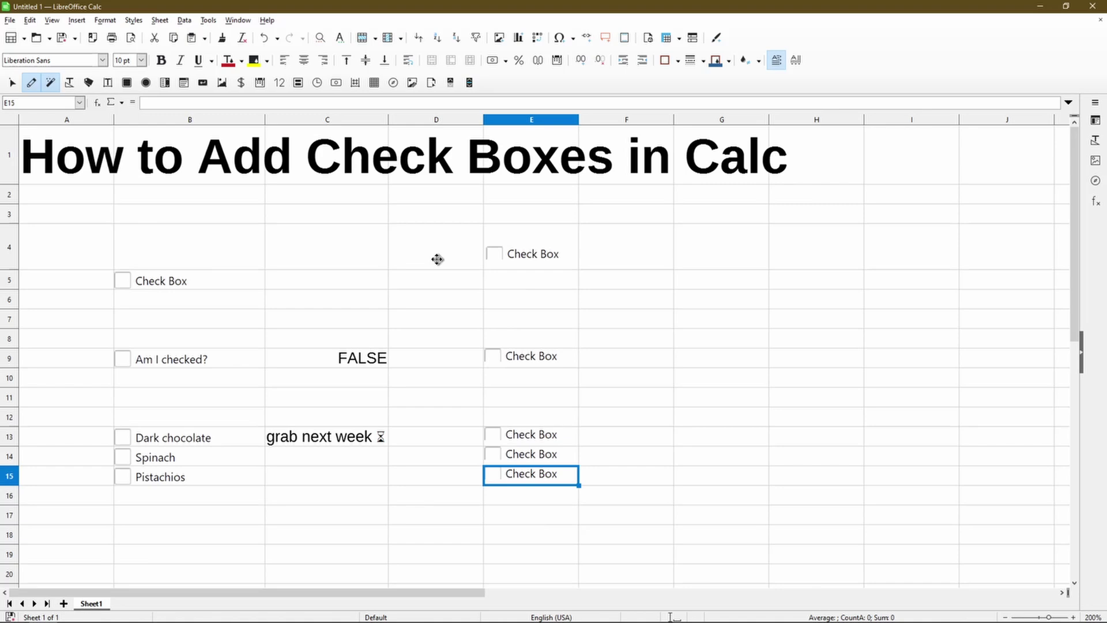
- Anchor the E4 check box to its cell, resizing with it, and heighten the row
right_click(522, 258)
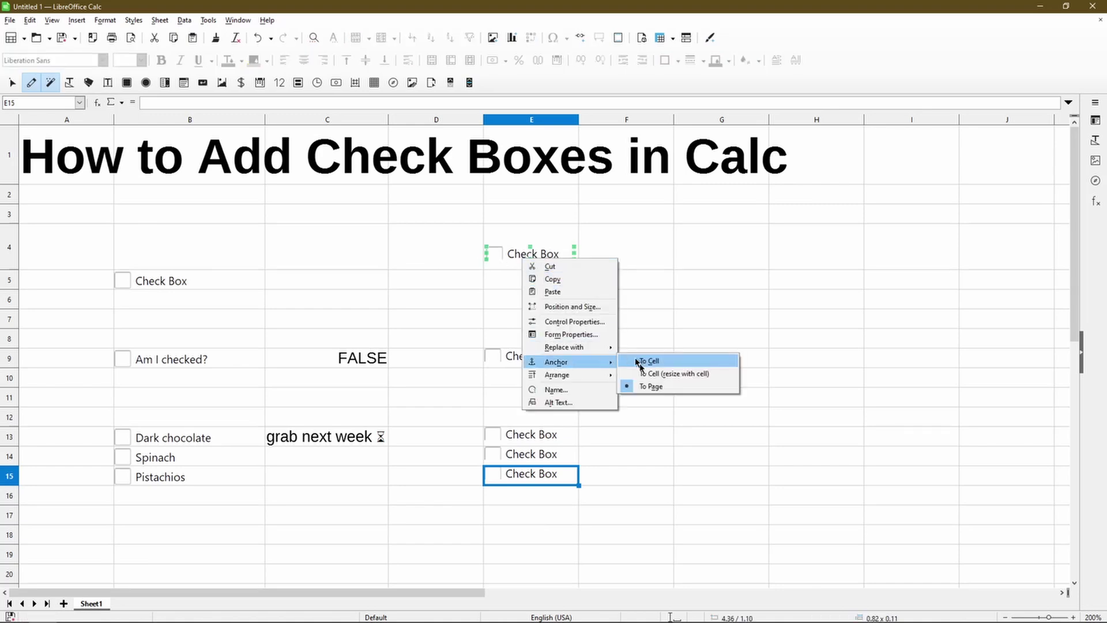
click(649, 373)
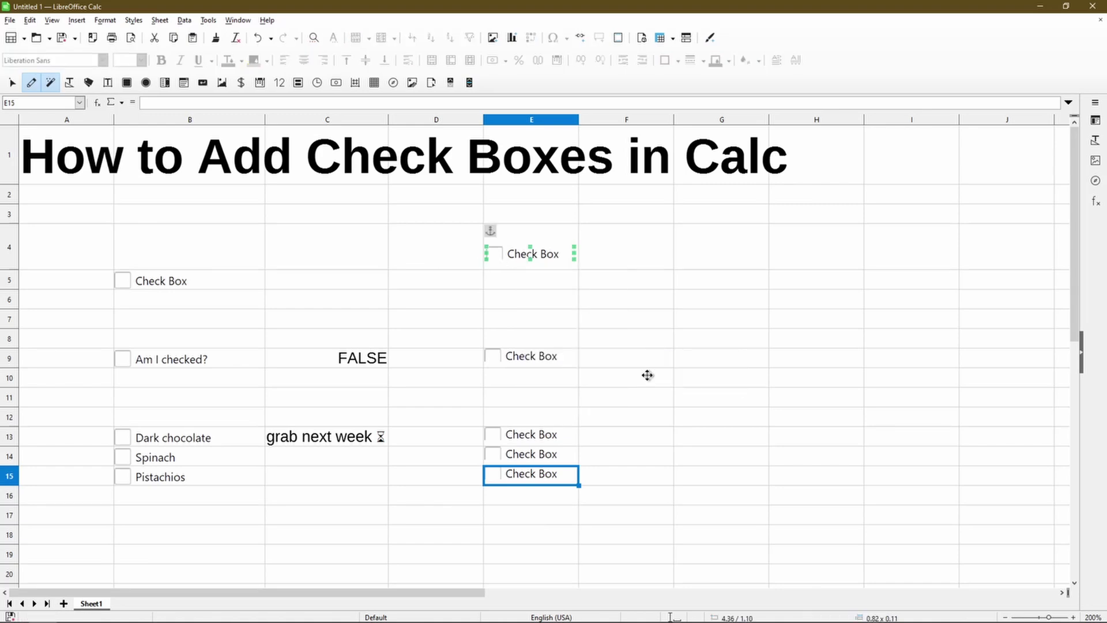
drag(14, 270, 14, 270)
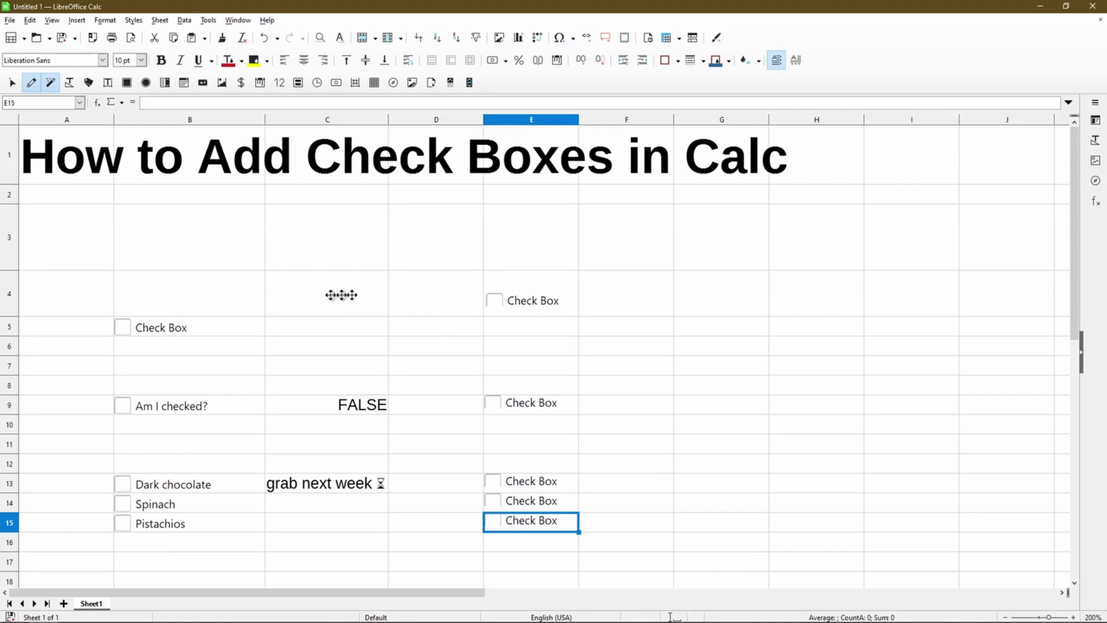
- Fit the E4 check box to its cell size, then bring up Control Properties
right_click(526, 298)
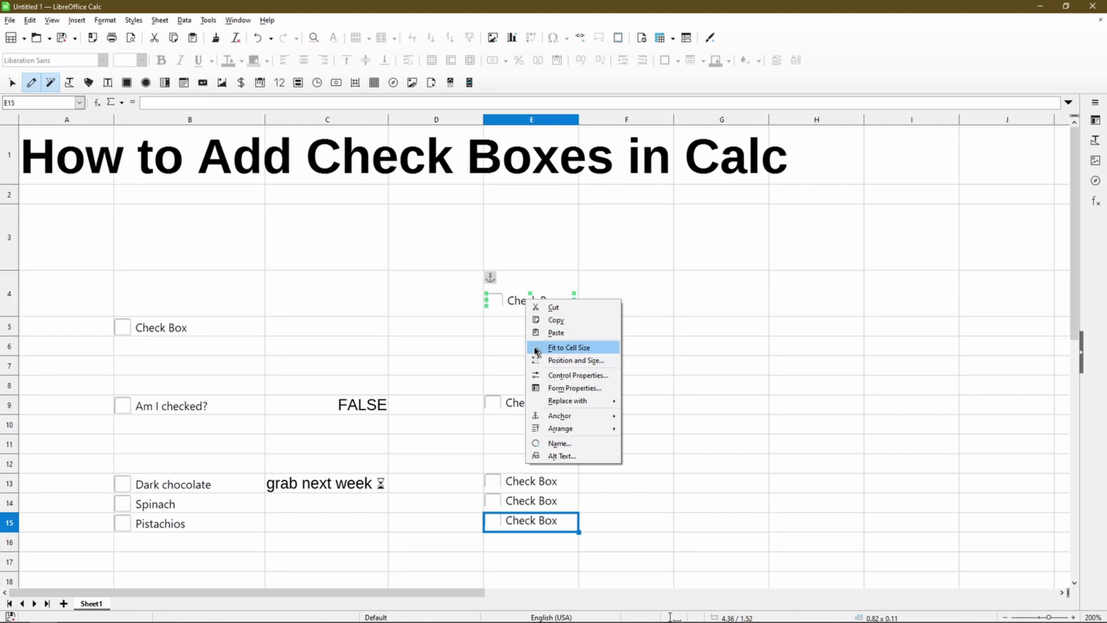
click(535, 348)
right_click(520, 295)
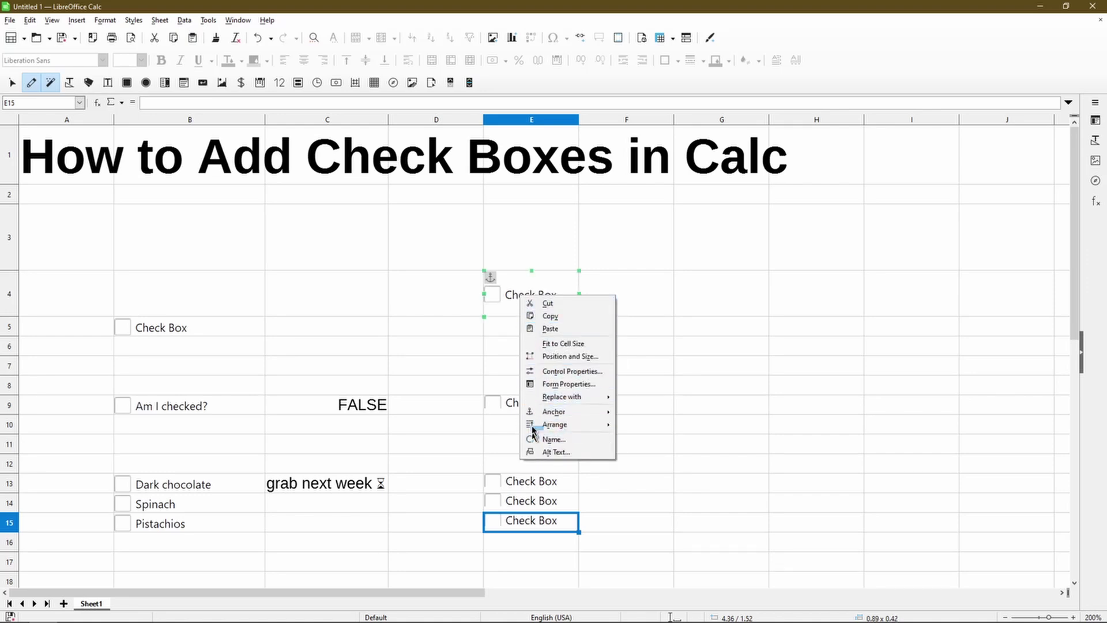
mouse_move(534, 428)
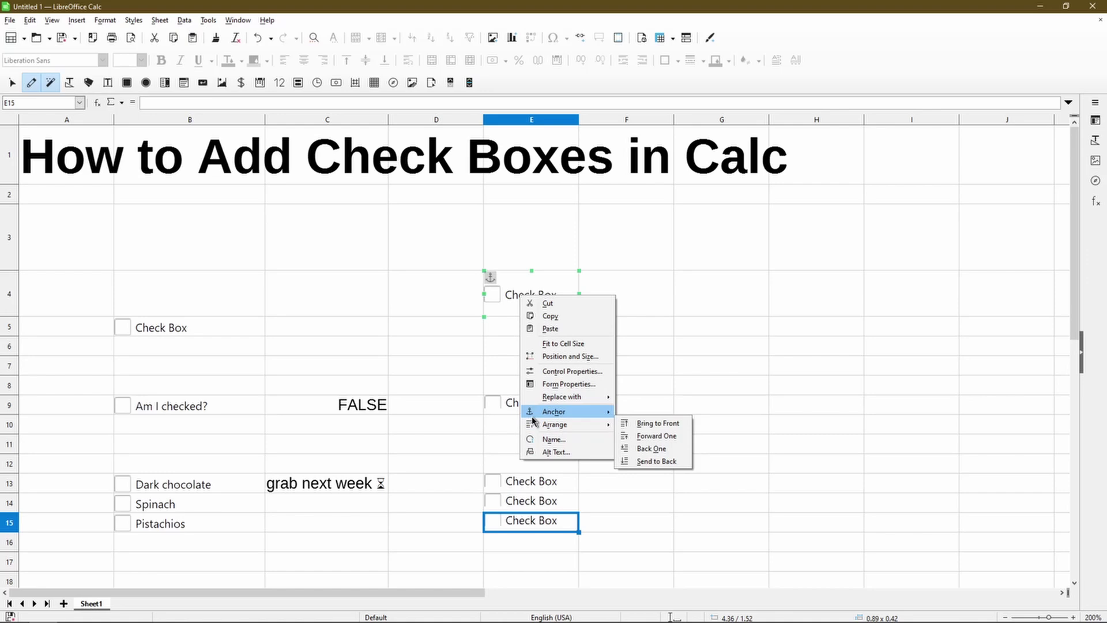
- Open Control Properties for the E4 check box and edit its label on the General tab
click(544, 373)
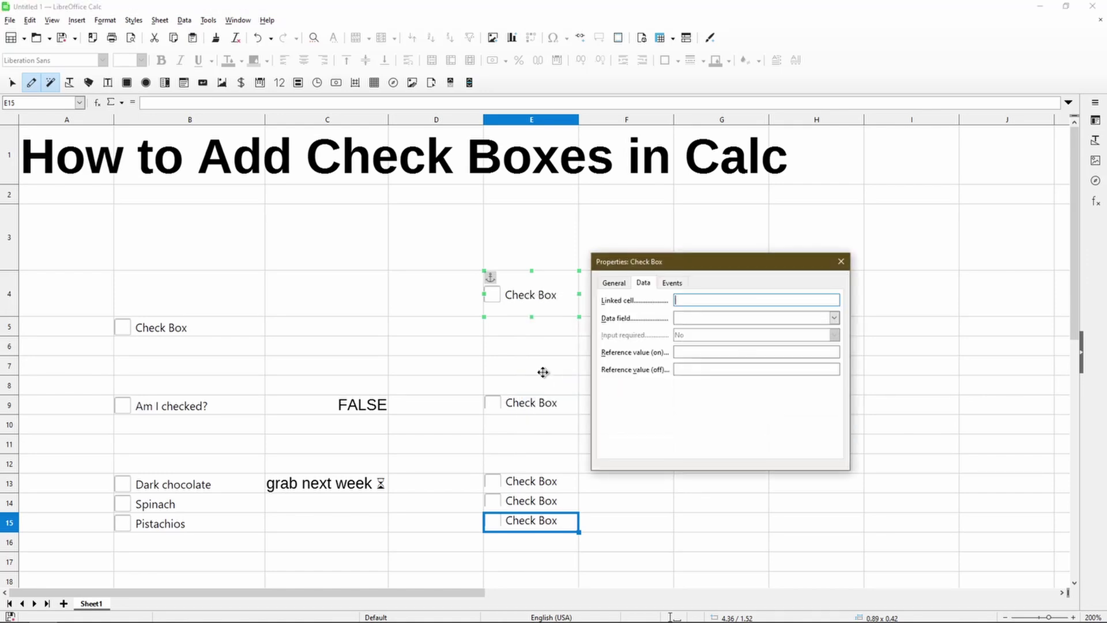
click(613, 285)
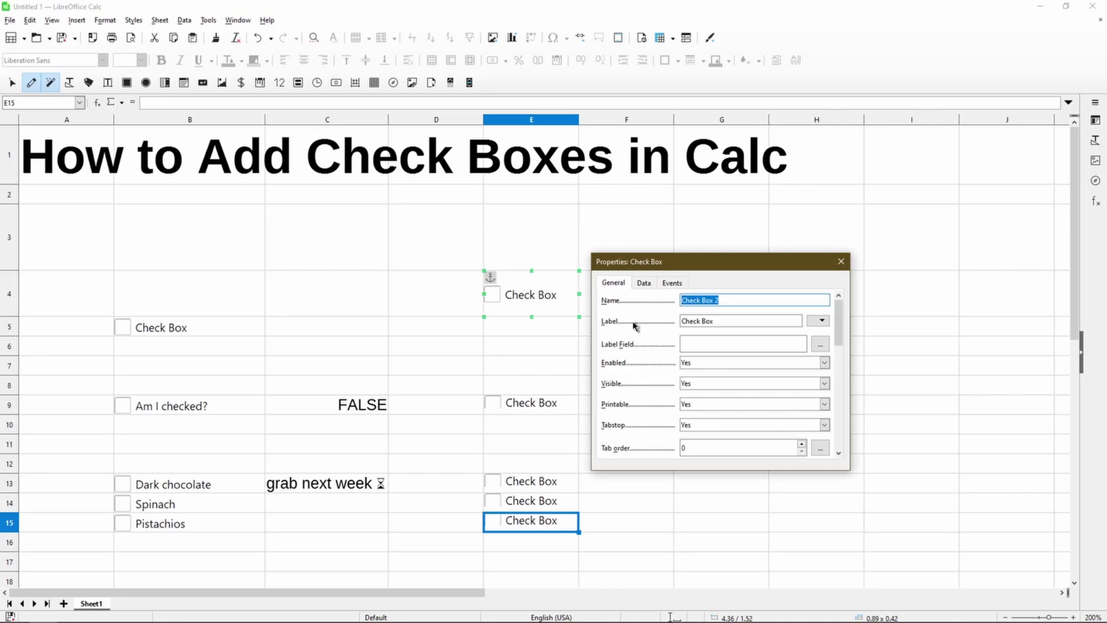
click(730, 321)
- Relabel the E9 and E13 check boxes 'Am I checked?' and 'Dark chocolate'
click(529, 404)
click(723, 321)
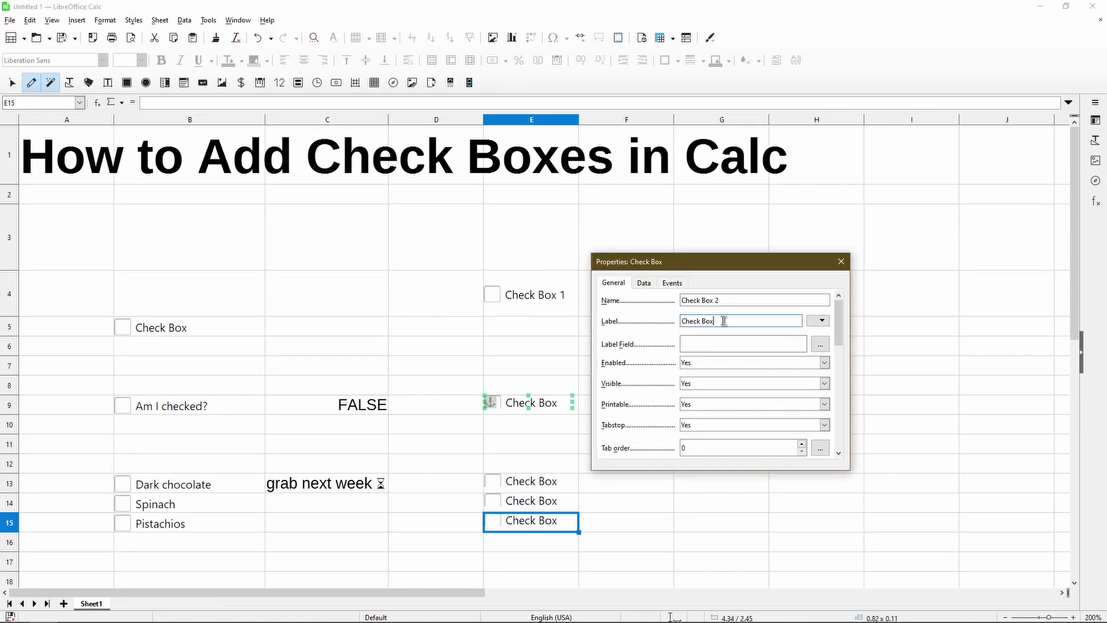
triple_click(723, 321)
text(Am I checked?)
click(530, 481)
triple_click(730, 321)
text(Dark choco)
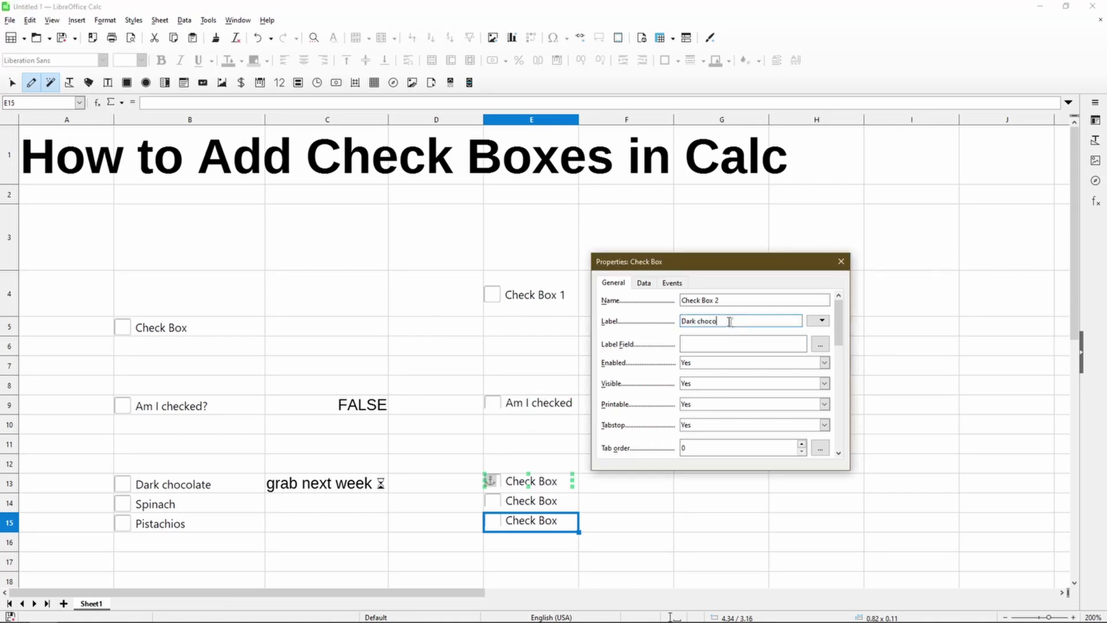
text(late)
- Relabel the E14 and E15 check boxes 'Spinach' and 'Pistachios'
click(550, 502)
triple_click(737, 321)
text(Spi)
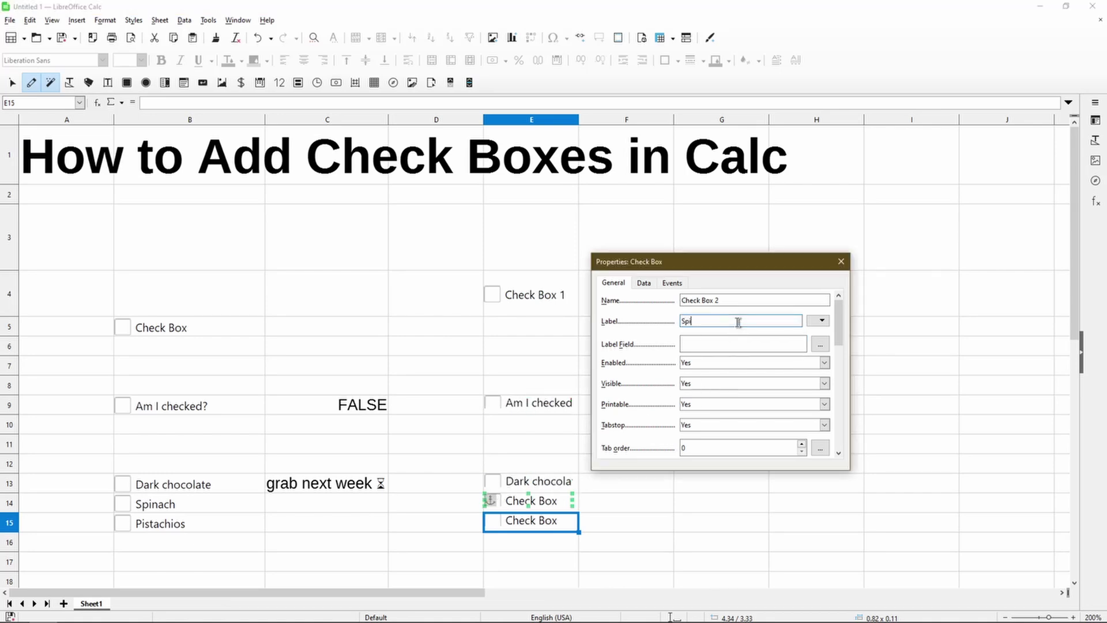
text(nach)
click(556, 521)
triple_click(740, 320)
text(Pistach)
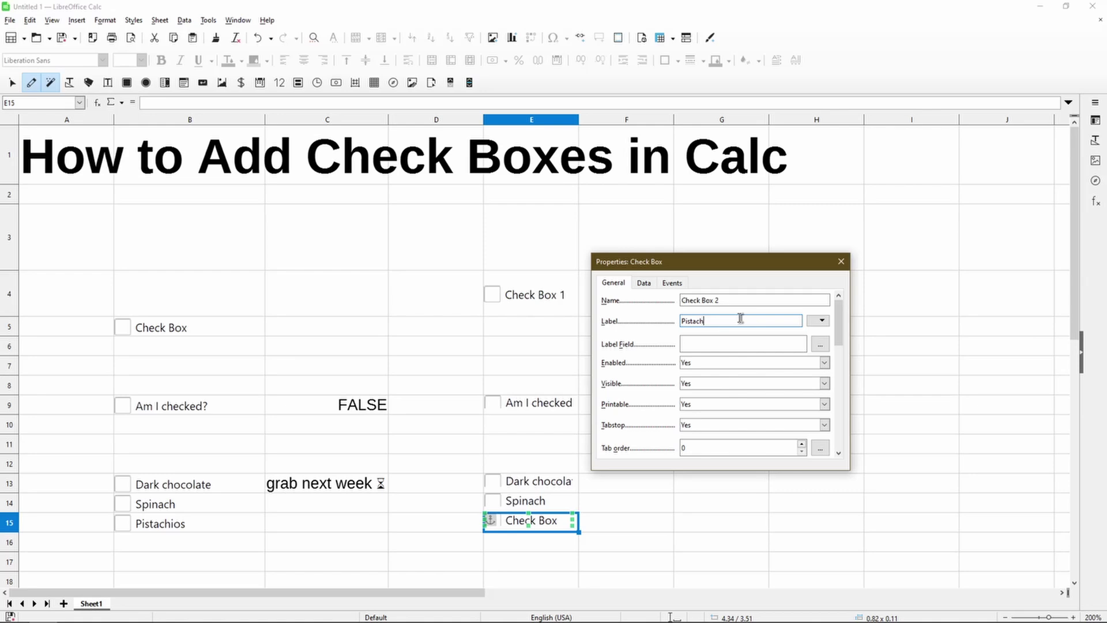
text(ios)
click(567, 403)
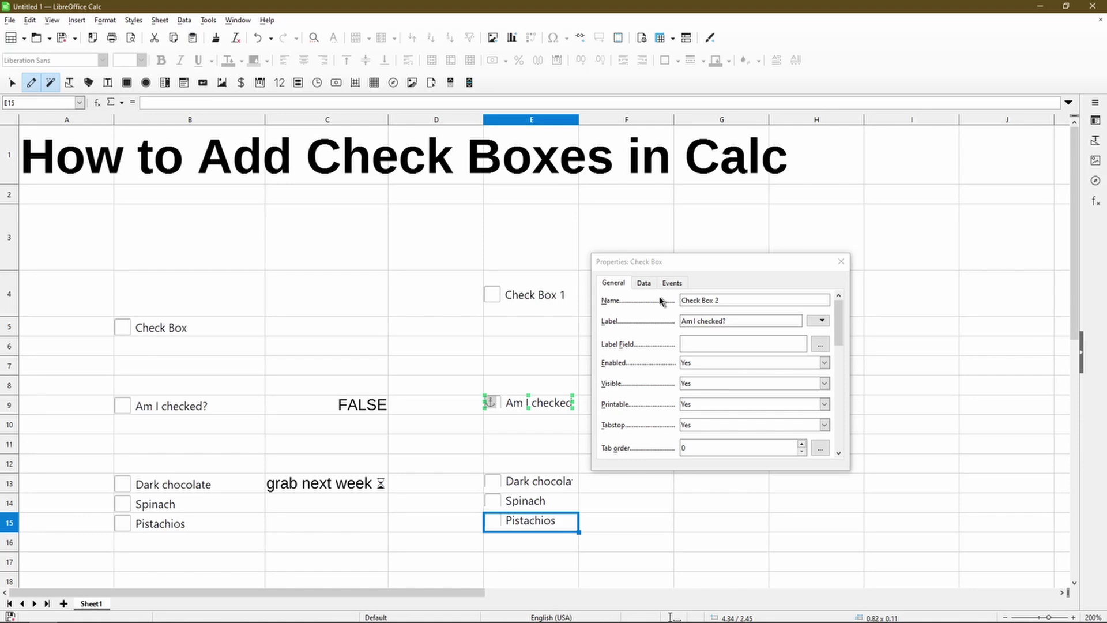
- On the Data tab, link the Am I checked? box to cell F9
click(644, 283)
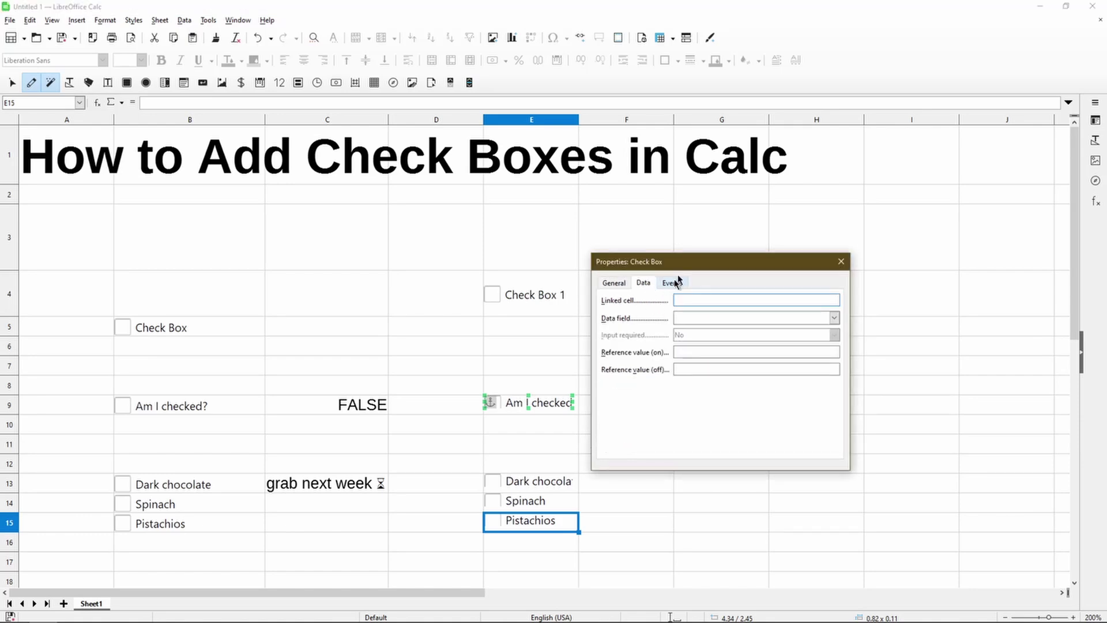
drag(684, 269, 806, 306)
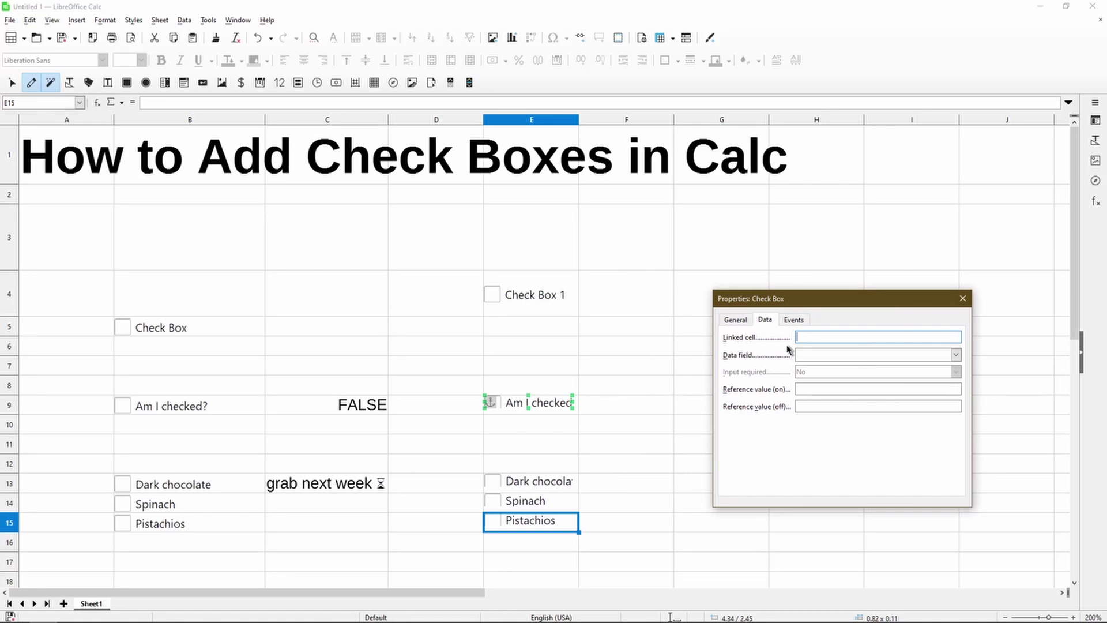
text(F9)
key(Return)
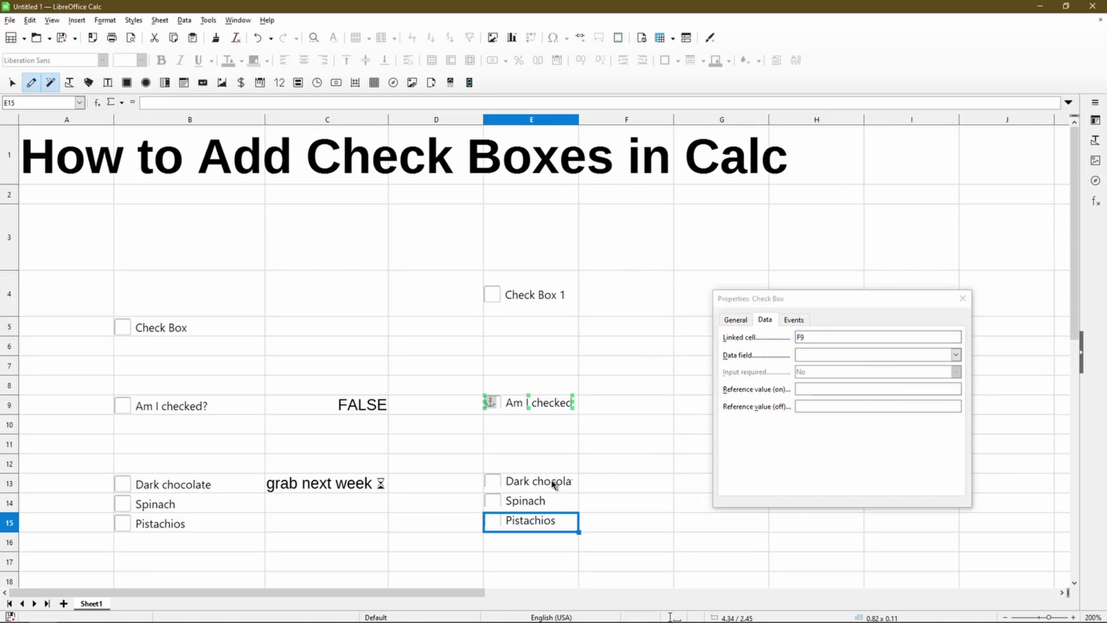
key(Tab)
- Link Dark chocolate to F13 with on value 'in shopping cart' 🛒 and off value 'grab next week' ⏳
click(814, 338)
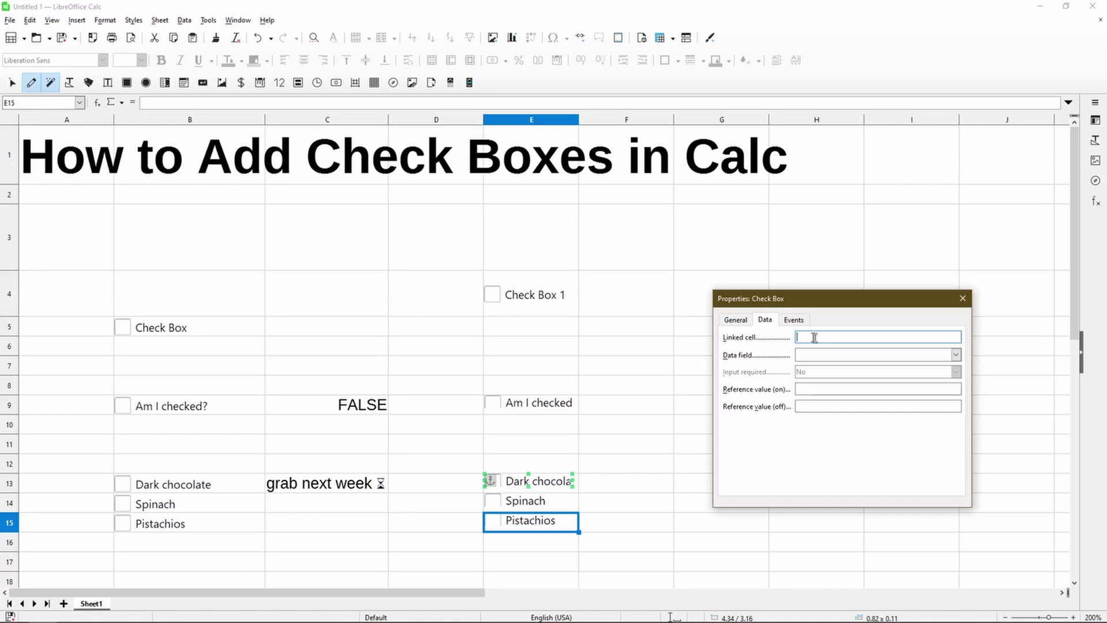
text(F13)
click(838, 389)
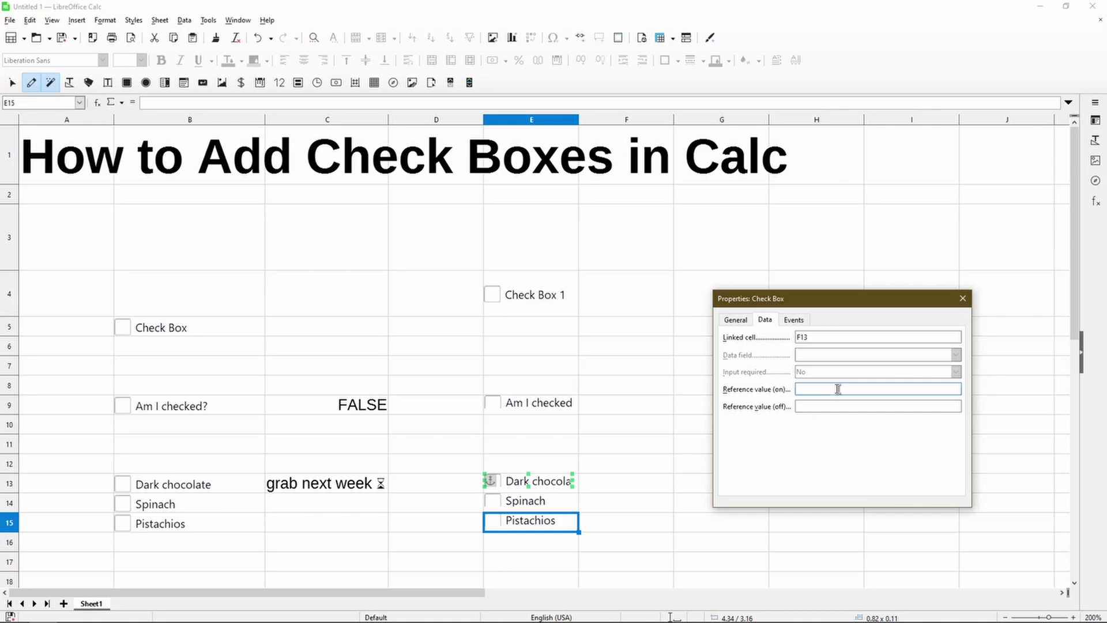
text(in shopping cart)
key(super+period)
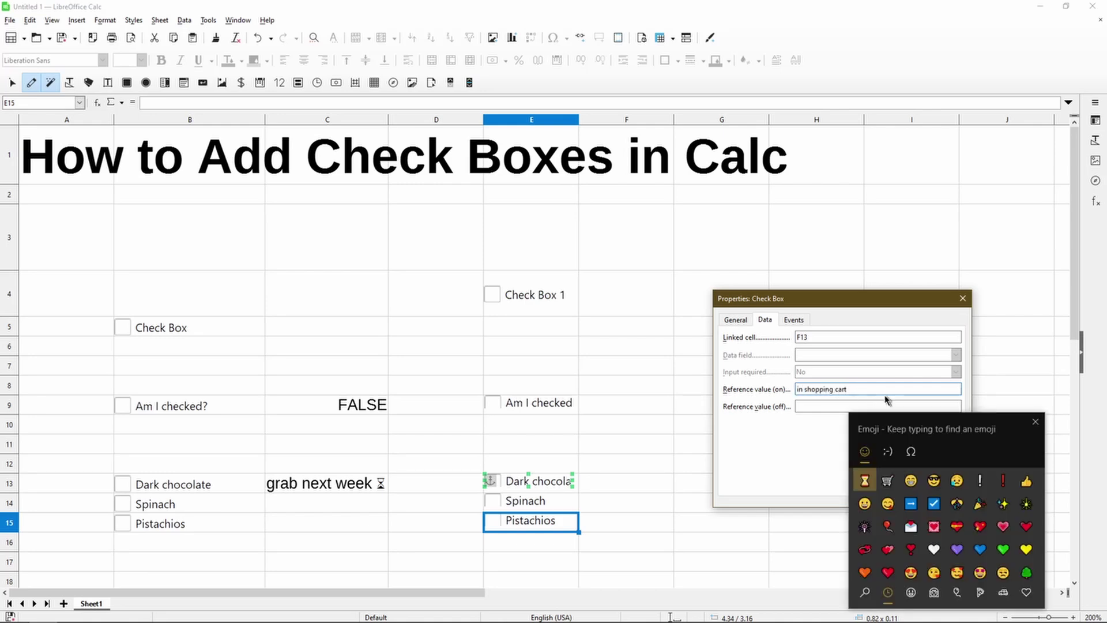
click(888, 480)
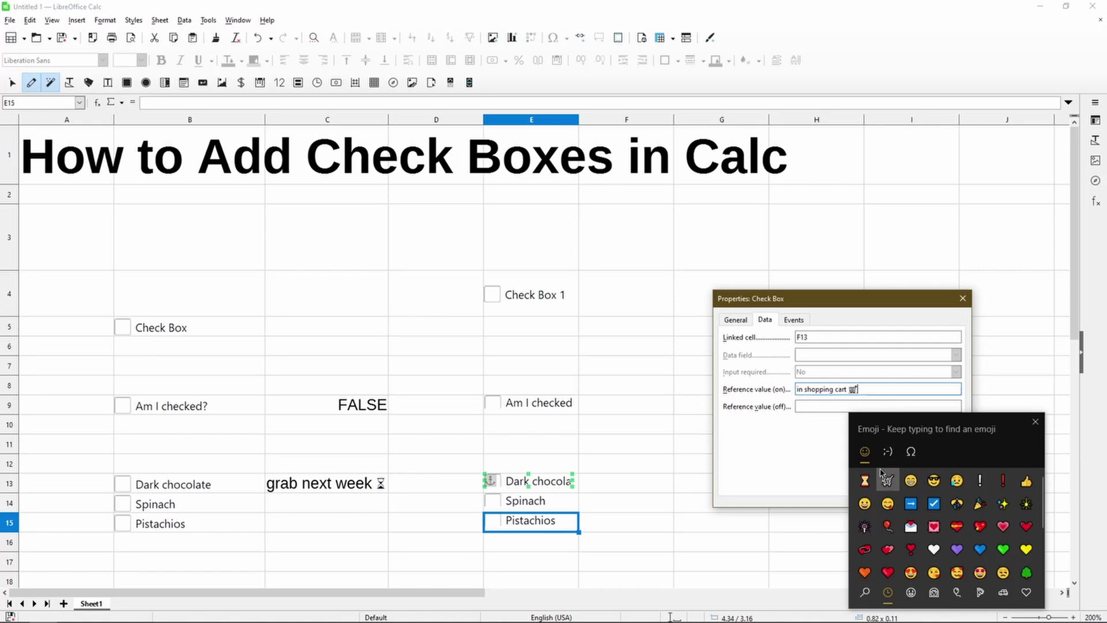
click(830, 407)
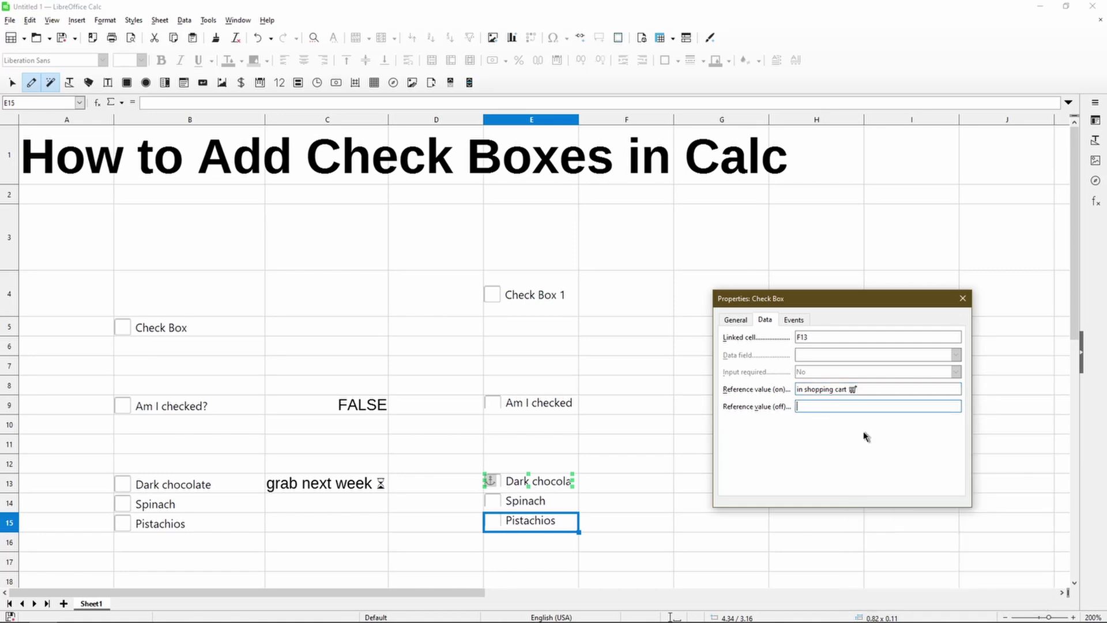
text(grab next week)
key(super+period)
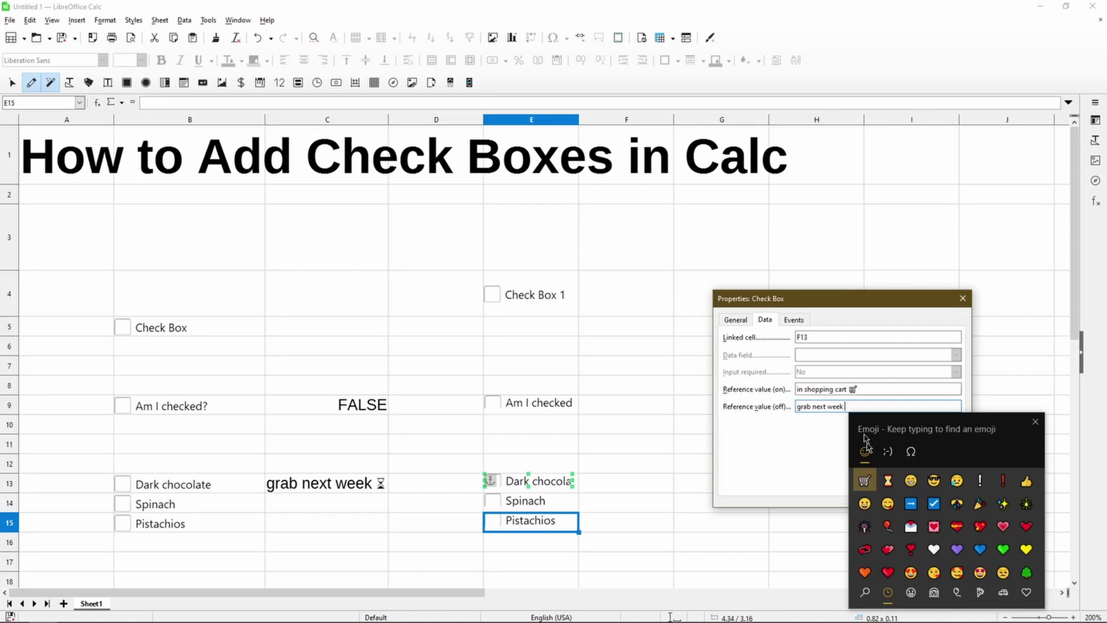
click(883, 477)
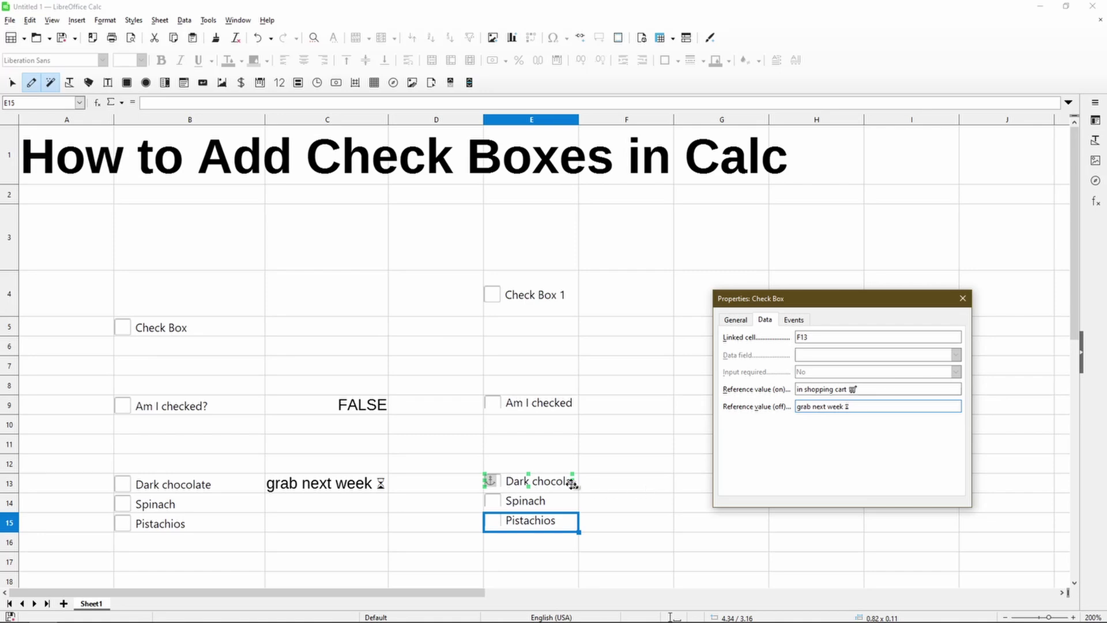
click(493, 480)
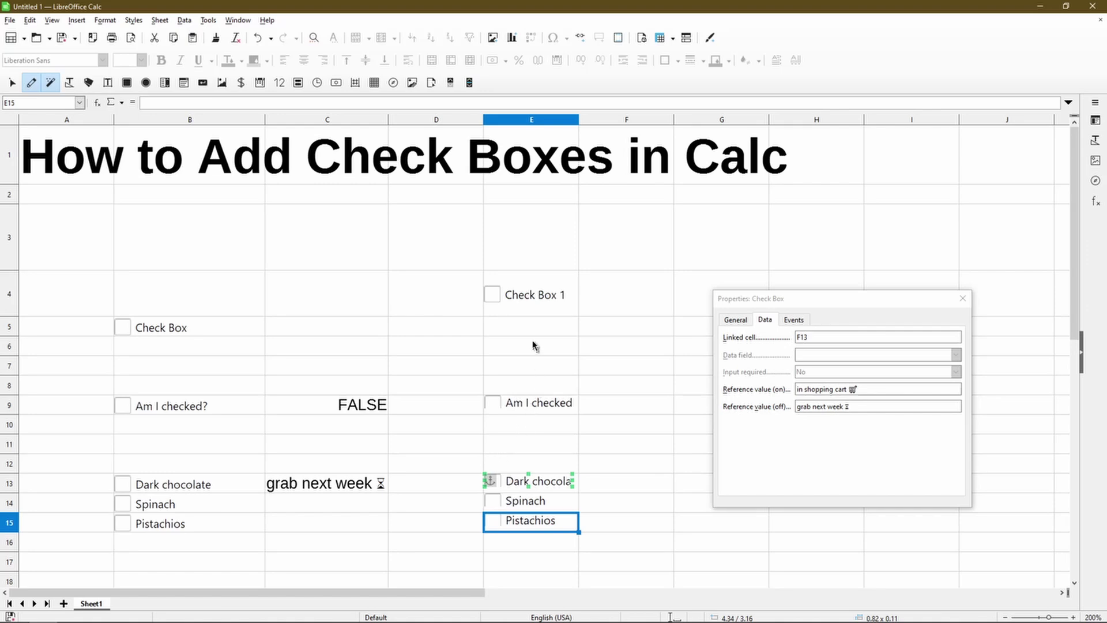
- Assign MyLibrary > Module1 > HelloMacro to Check Box 1's Execute action event and close its properties
click(527, 300)
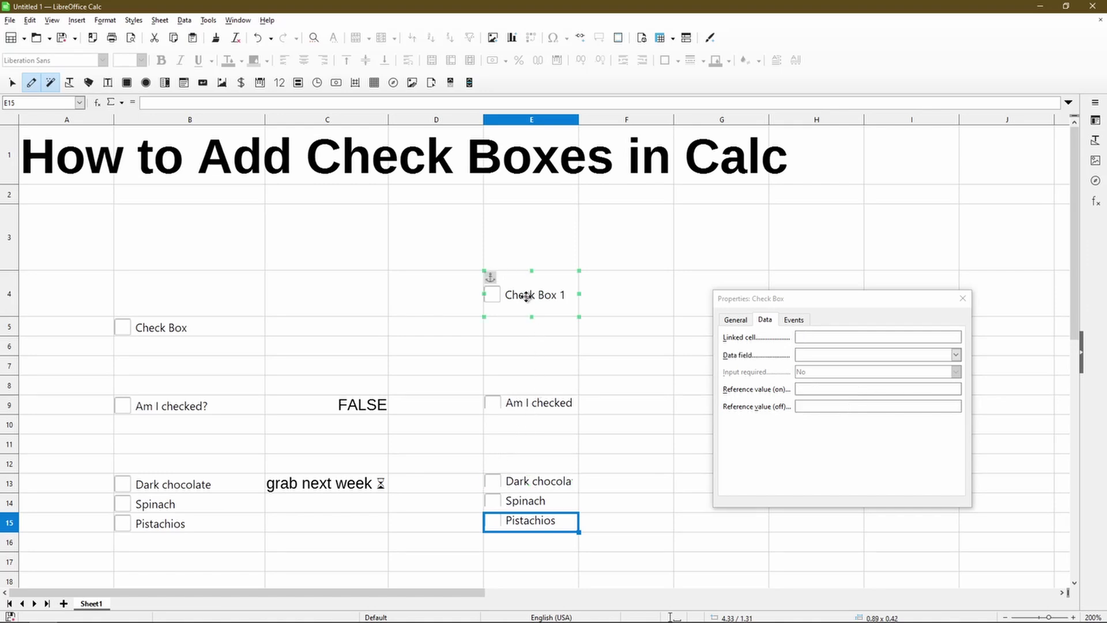
click(794, 320)
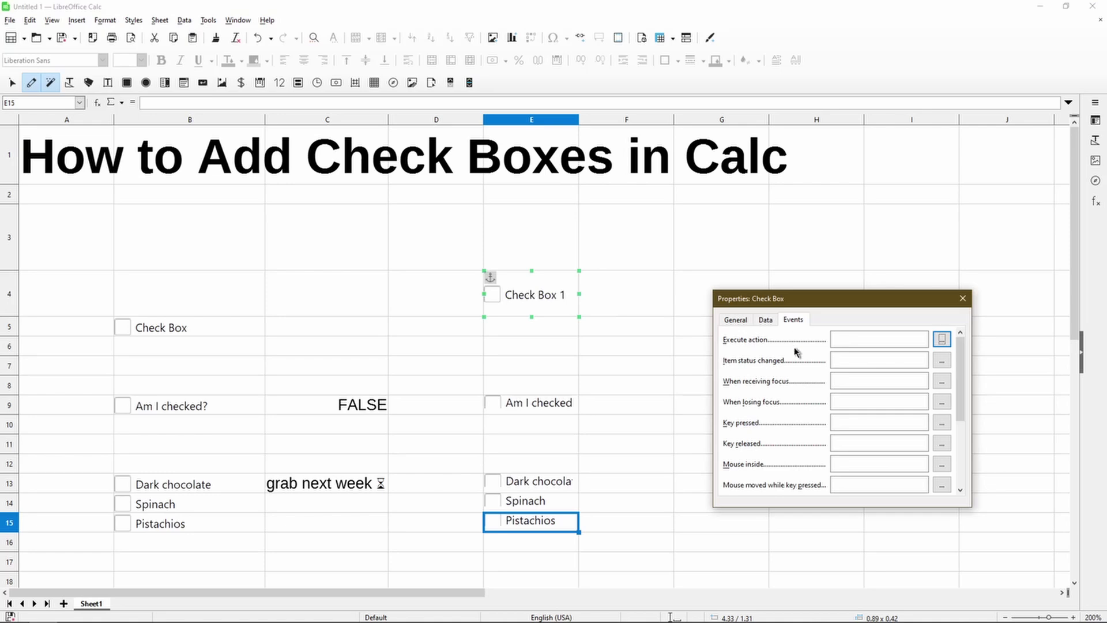
drag(788, 506, 788, 570)
click(943, 339)
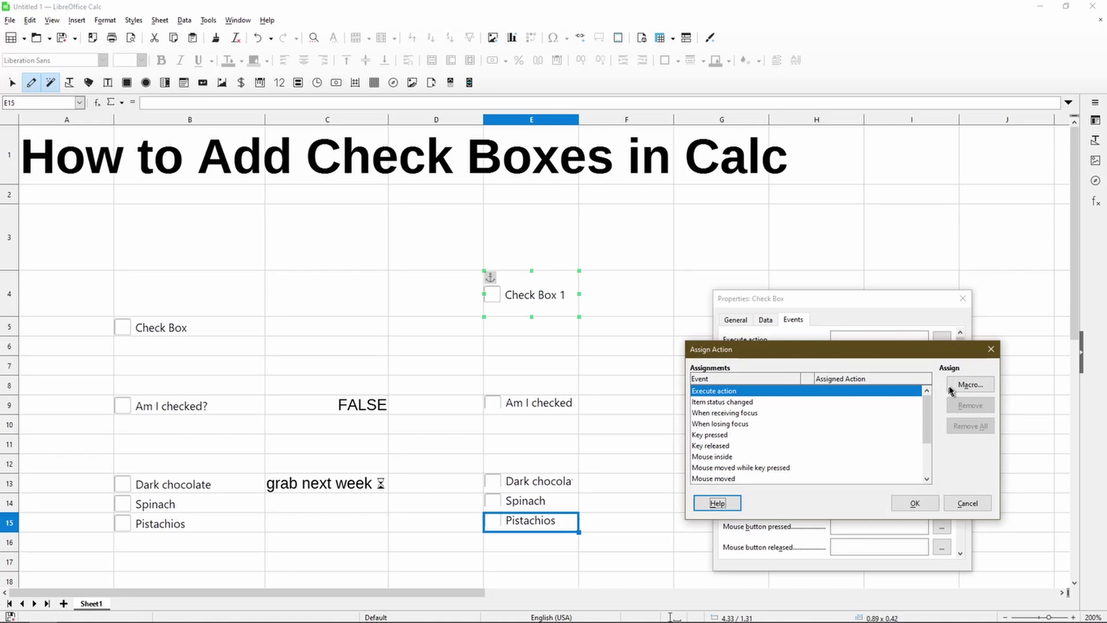
click(958, 385)
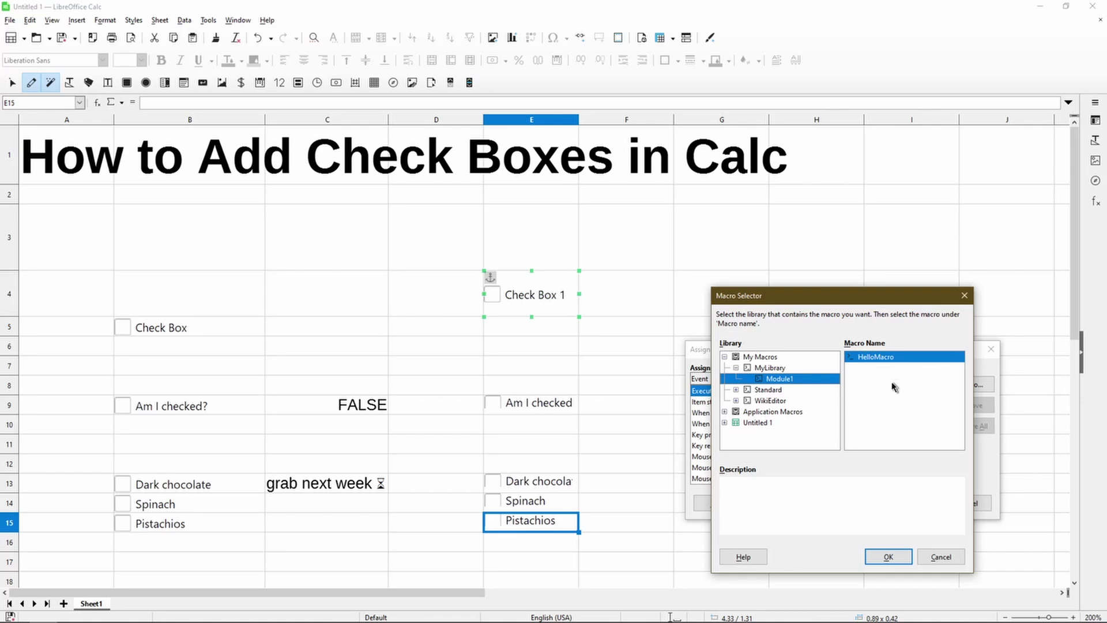
click(889, 557)
click(901, 506)
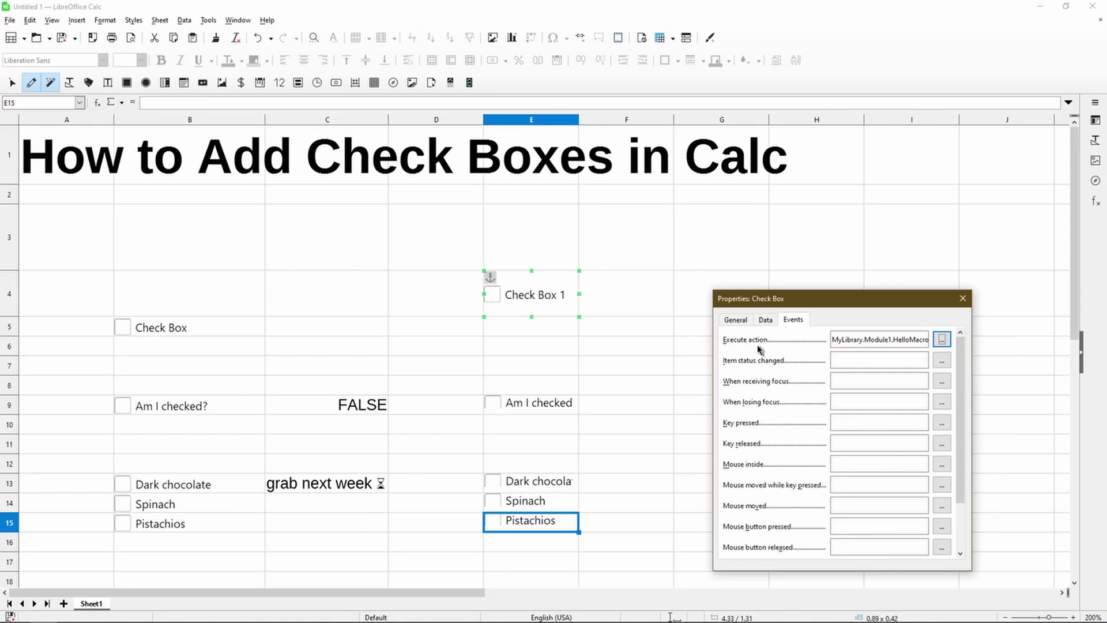
click(962, 298)
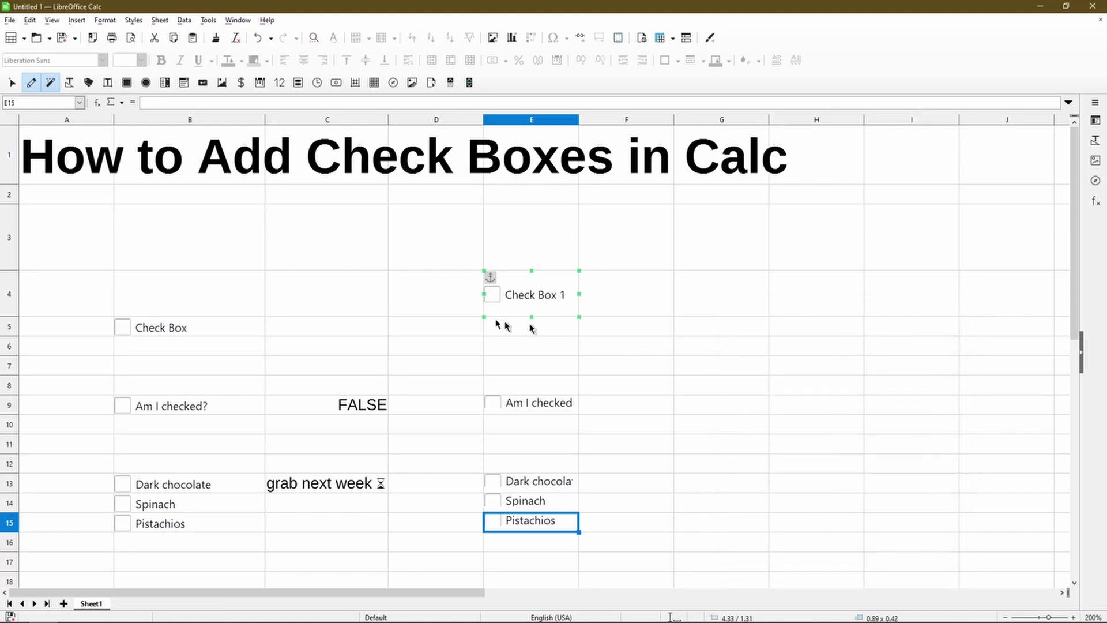
- Turn off Design Mode and toggle Check Box 1 twice, dismissing the 'Hello' warning it triggers
click(31, 87)
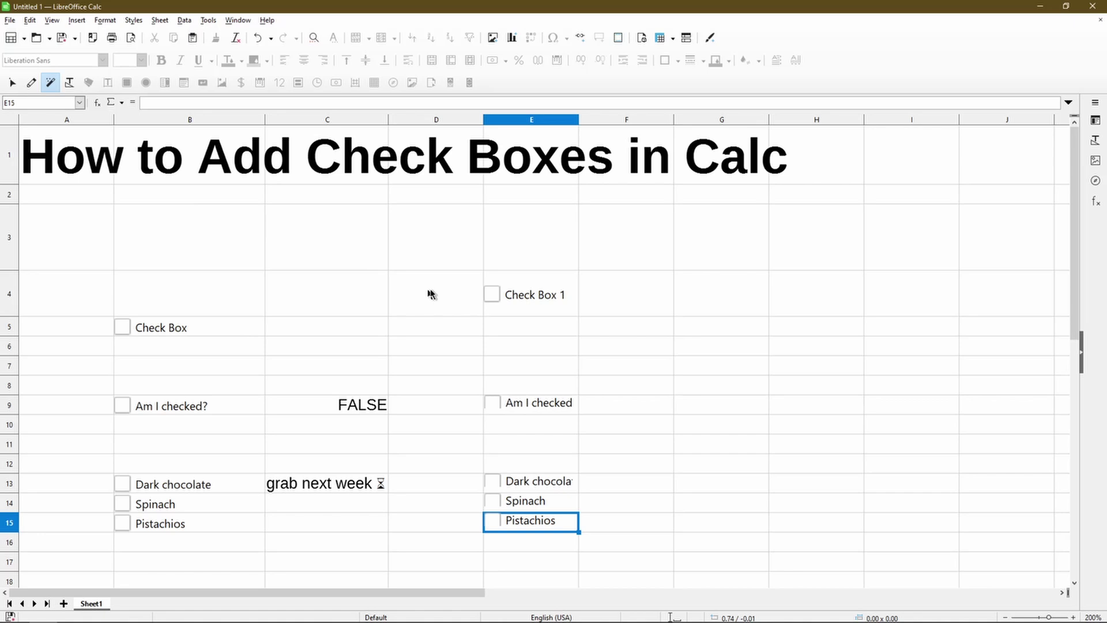
click(488, 297)
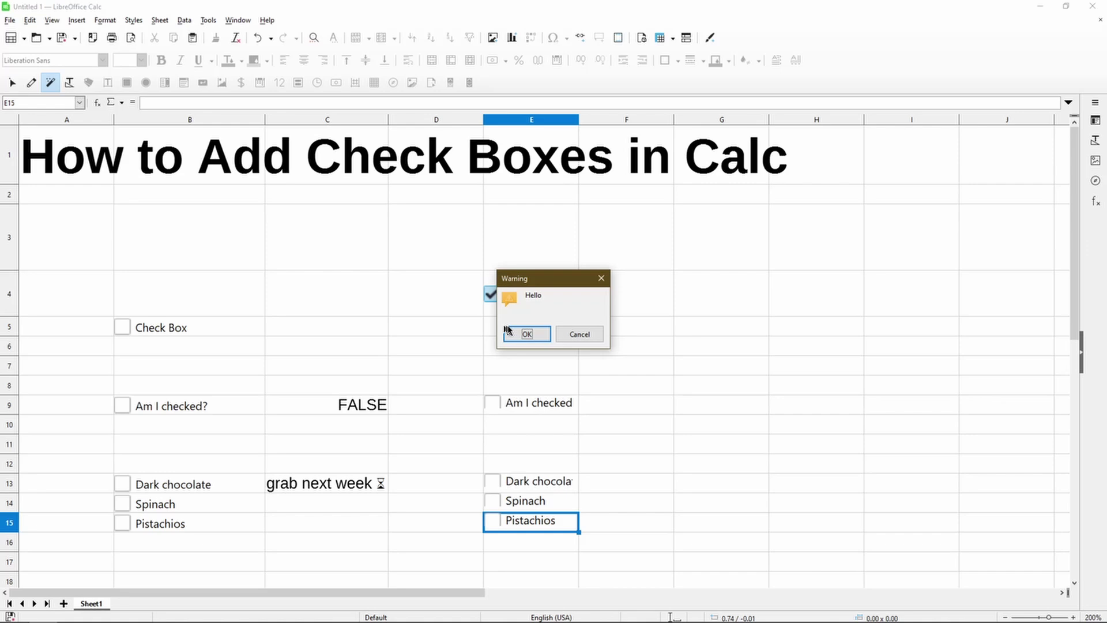
click(506, 330)
click(492, 297)
drag(528, 282, 622, 281)
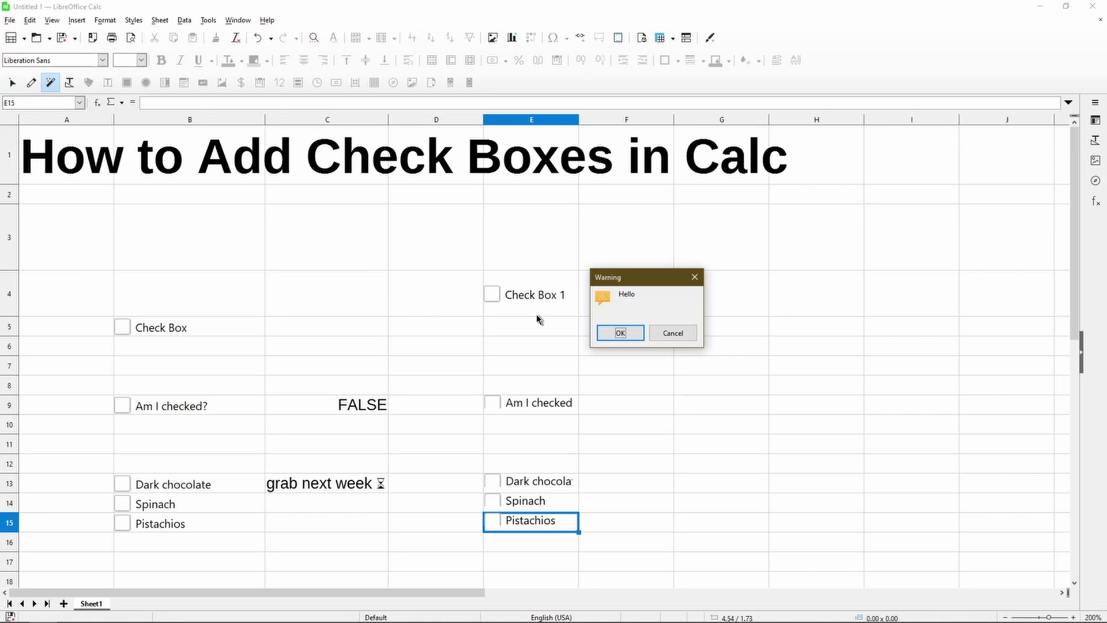
- Dismiss the Hello warning and toggle Am I checked so F9 shows TRUE, then FALSE
click(611, 336)
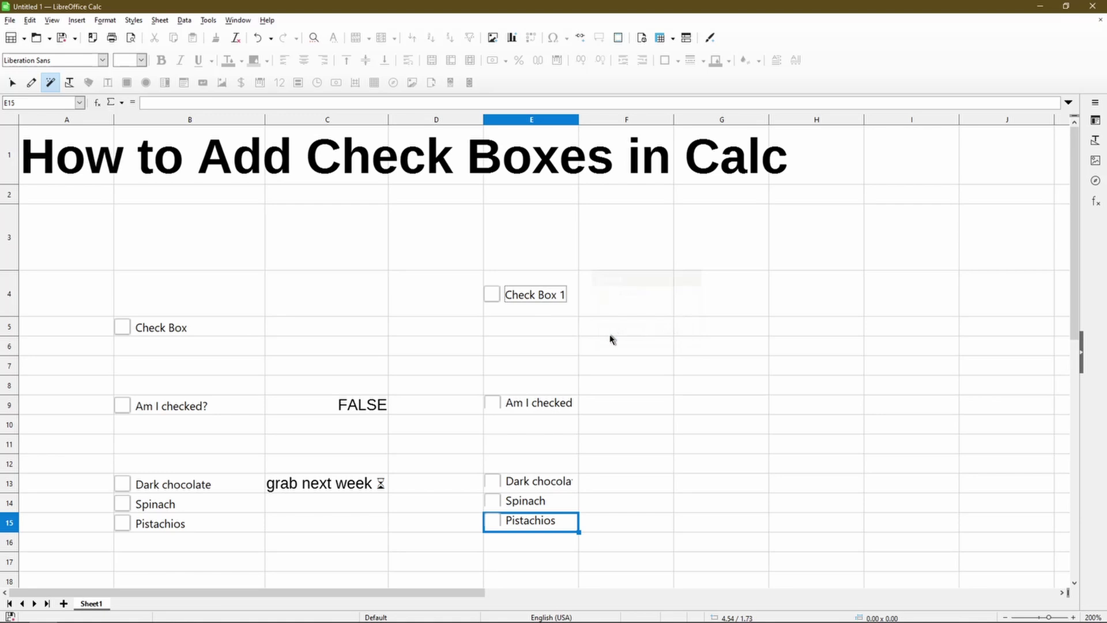
click(491, 403)
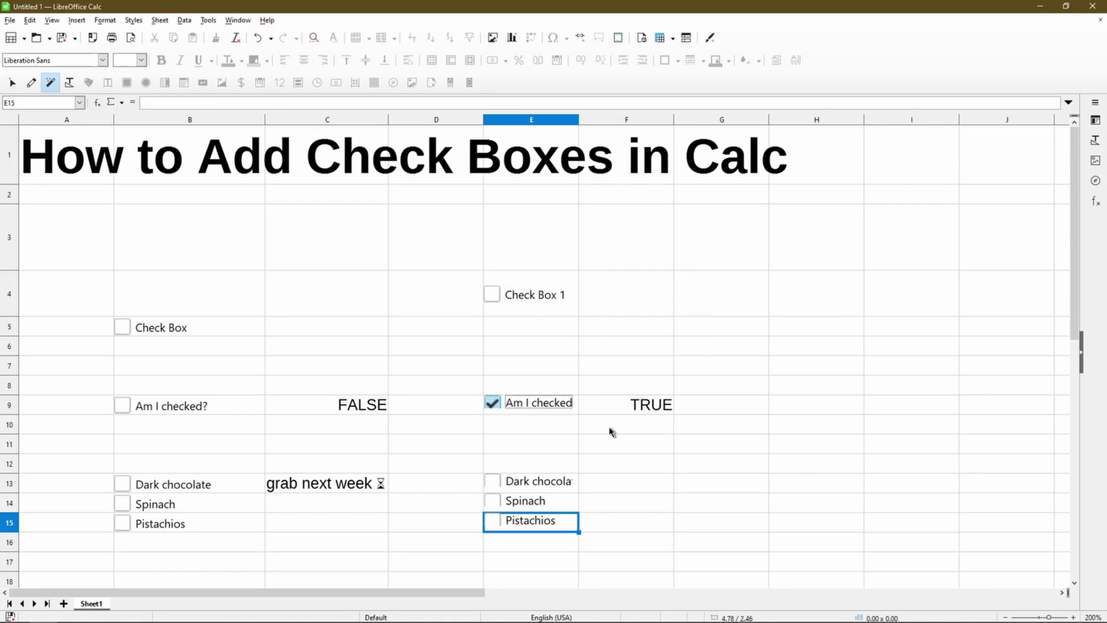
click(491, 405)
- Tick and untick Dark chocolate, then widen column E to fit the check box labels
click(492, 482)
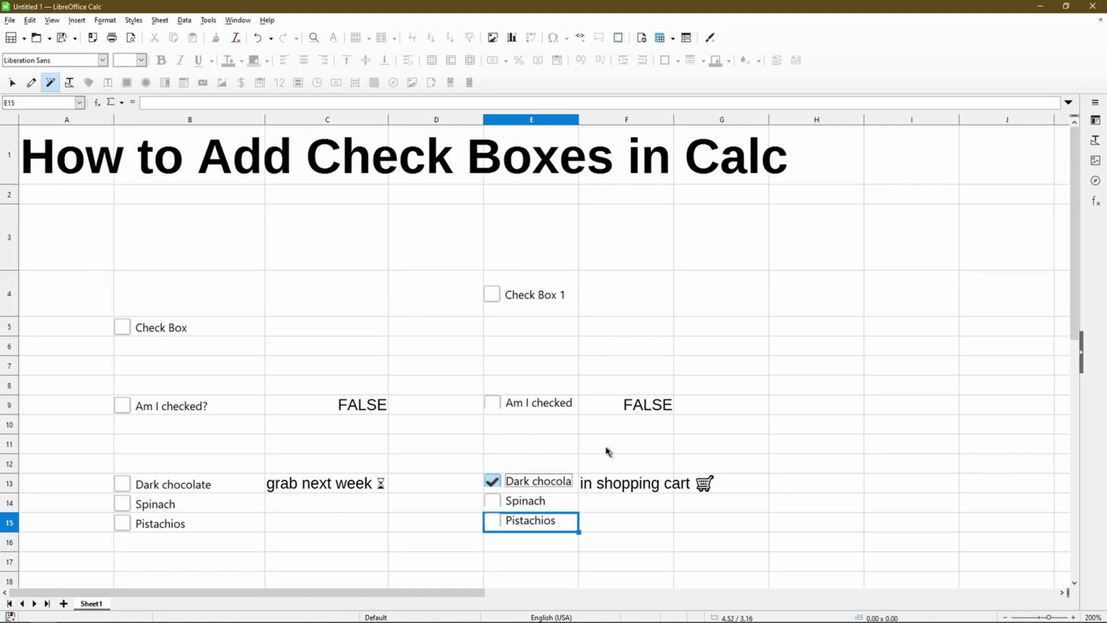
click(492, 483)
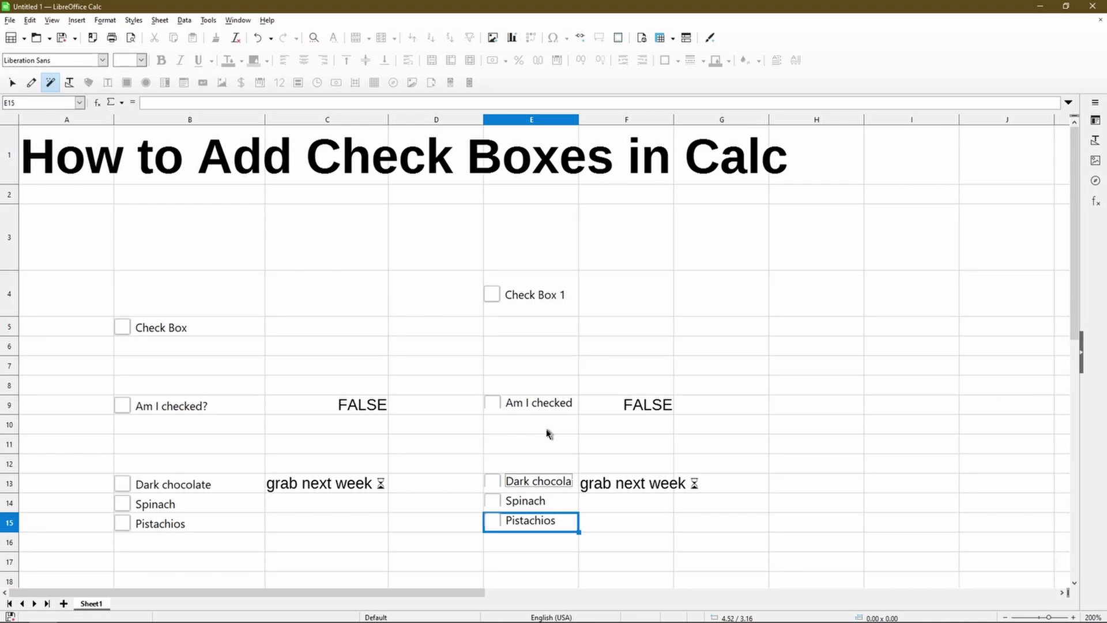
drag(579, 120, 602, 120)
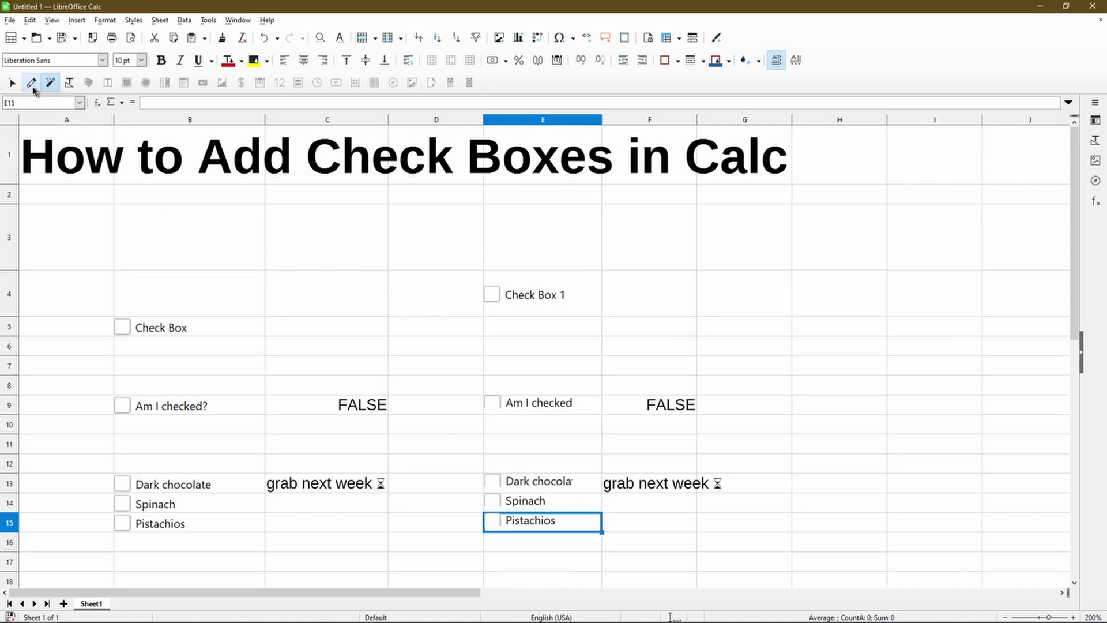
- In Design Mode, fit the Dark chocolate check box to cell E13
click(32, 85)
right_click(542, 487)
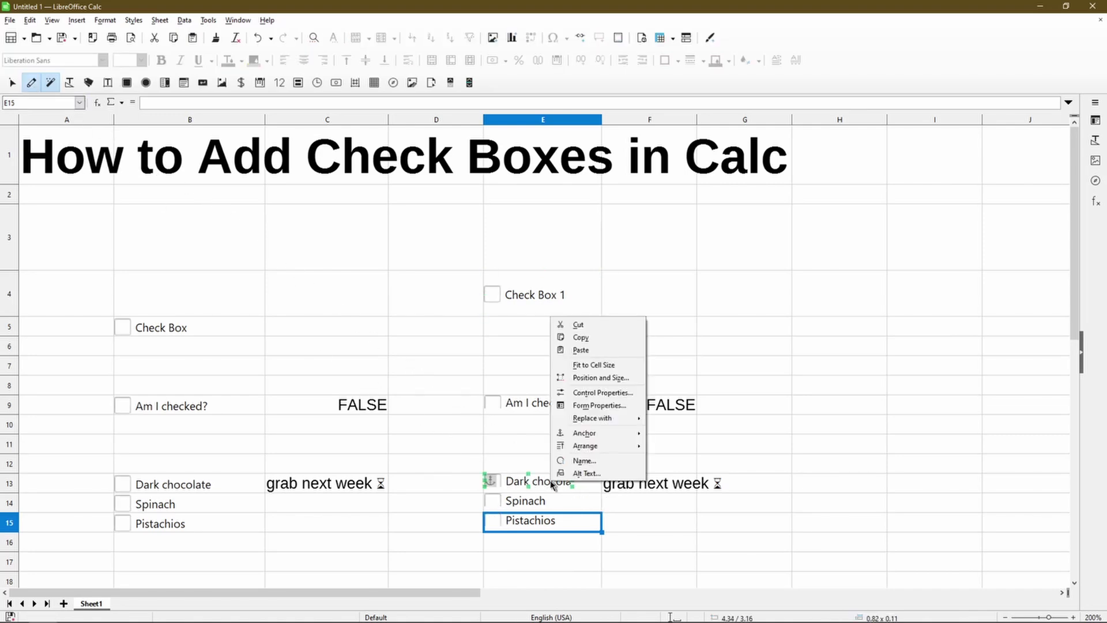
click(583, 367)
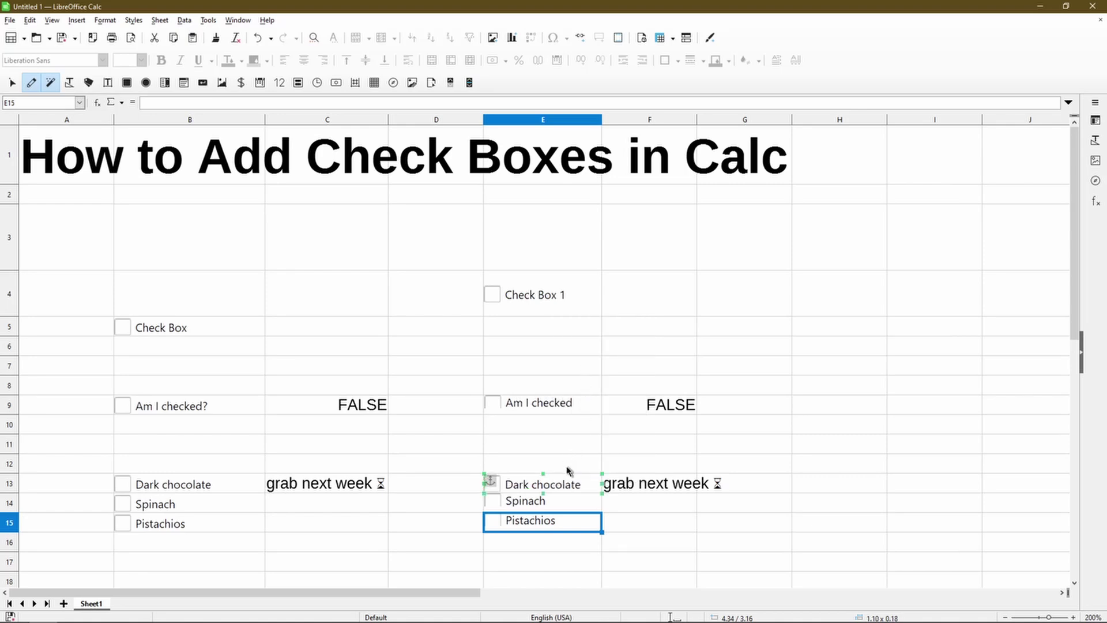
- Anchor the Dark chocolate box To Cell (resize with cell) and widen column E further
right_click(566, 486)
mouse_move(611, 437)
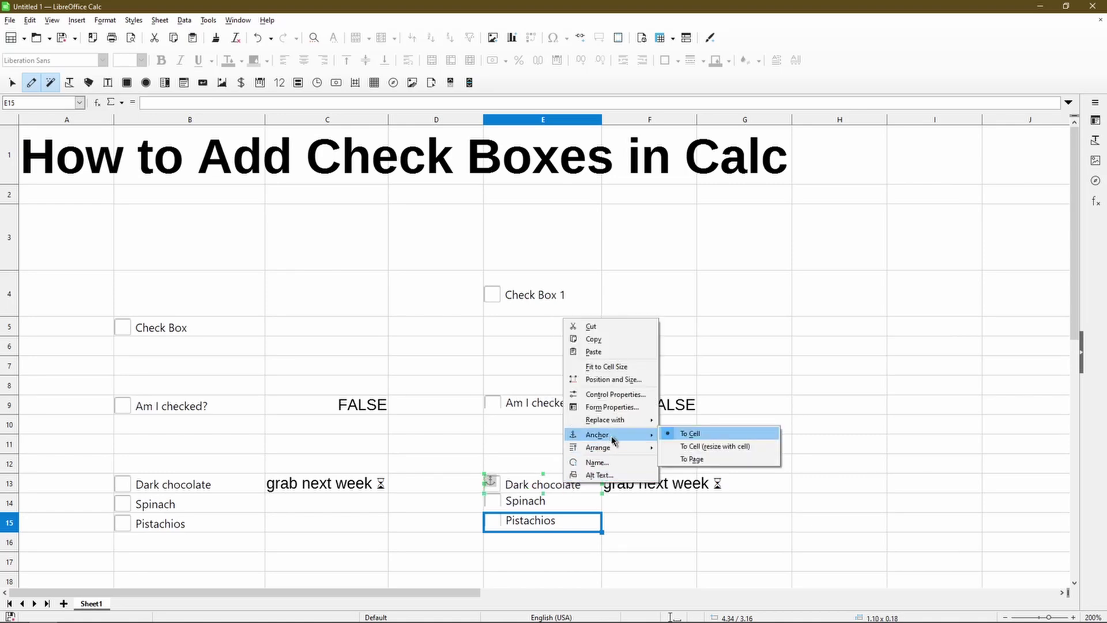
click(678, 449)
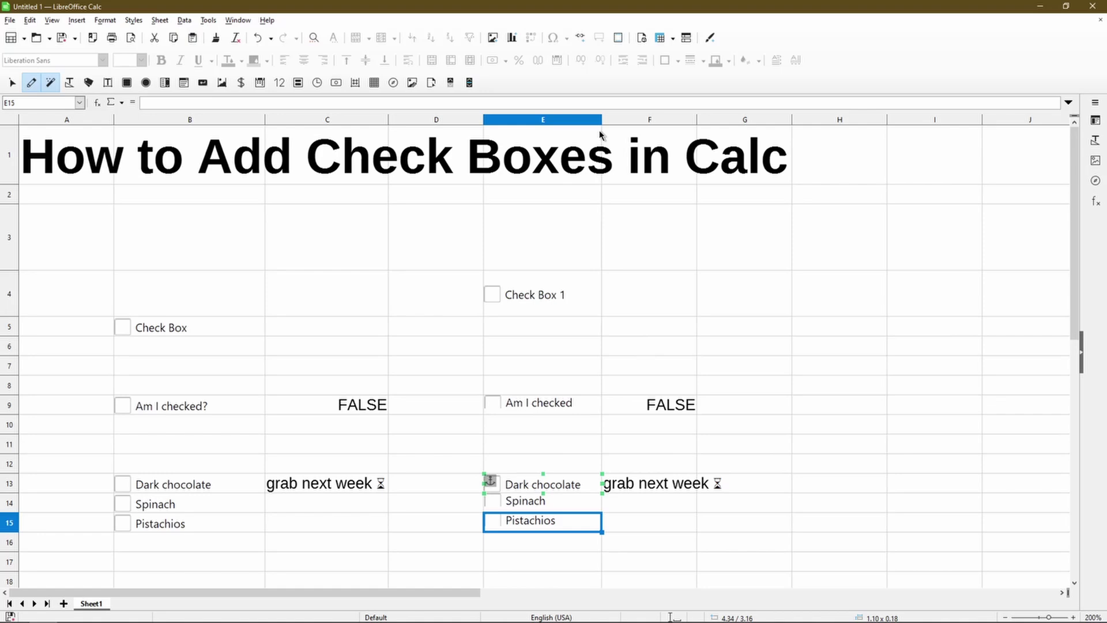
mouse_move(603, 121)
mouse_down()
mouse_move(561, 121)
mouse_move(616, 128)
mouse_up()
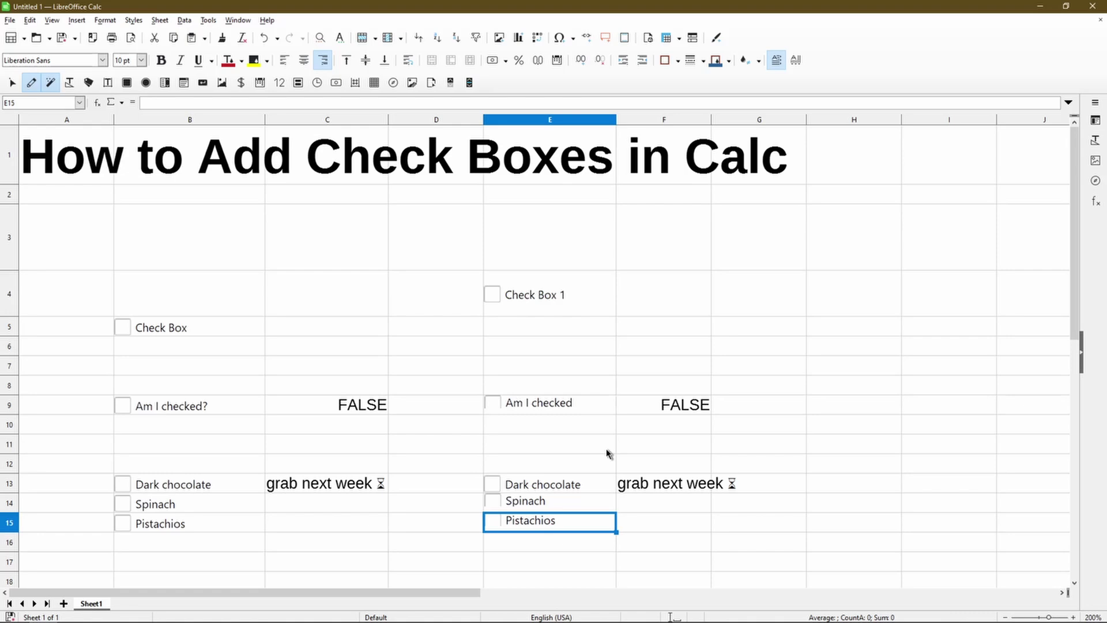
click(667, 409)
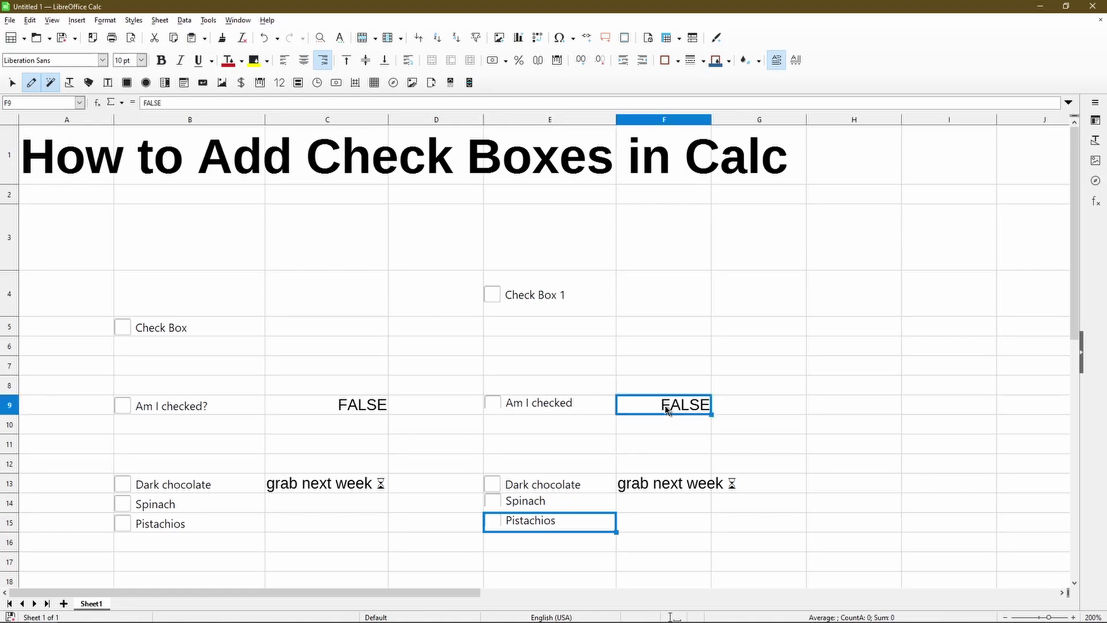
text(TRUE)
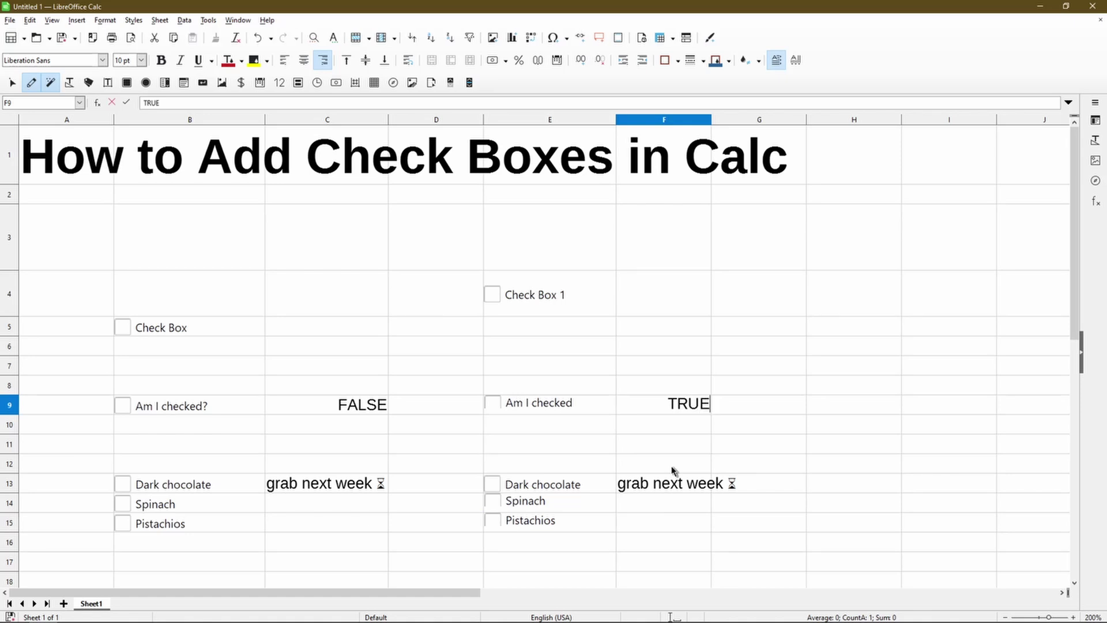
key(Return)
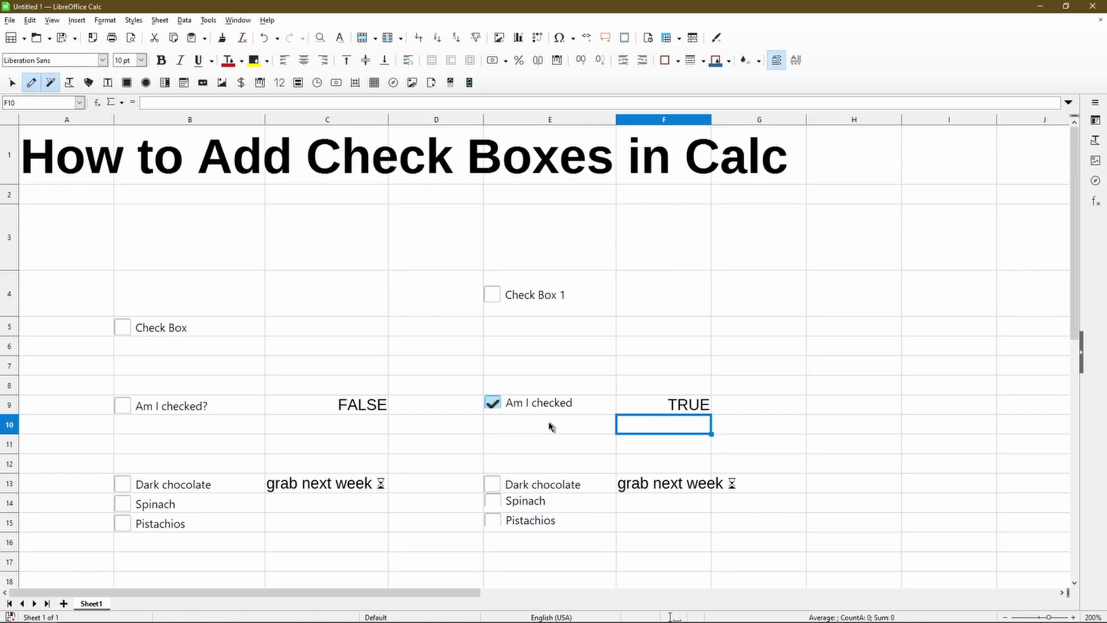
key(Up)
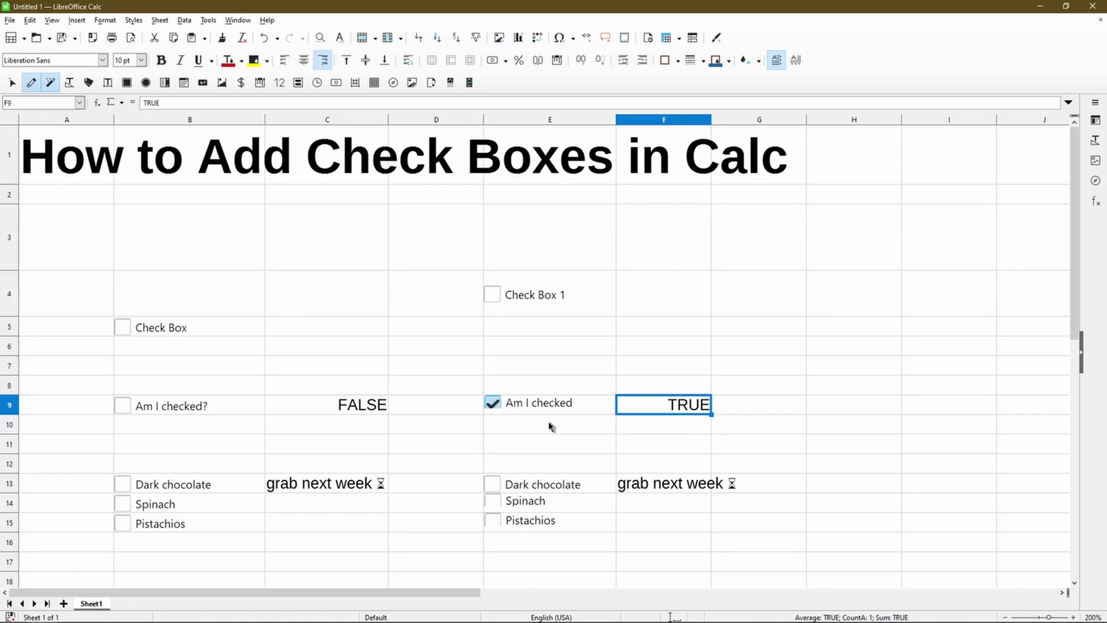
text(FALSE)
key(Return)
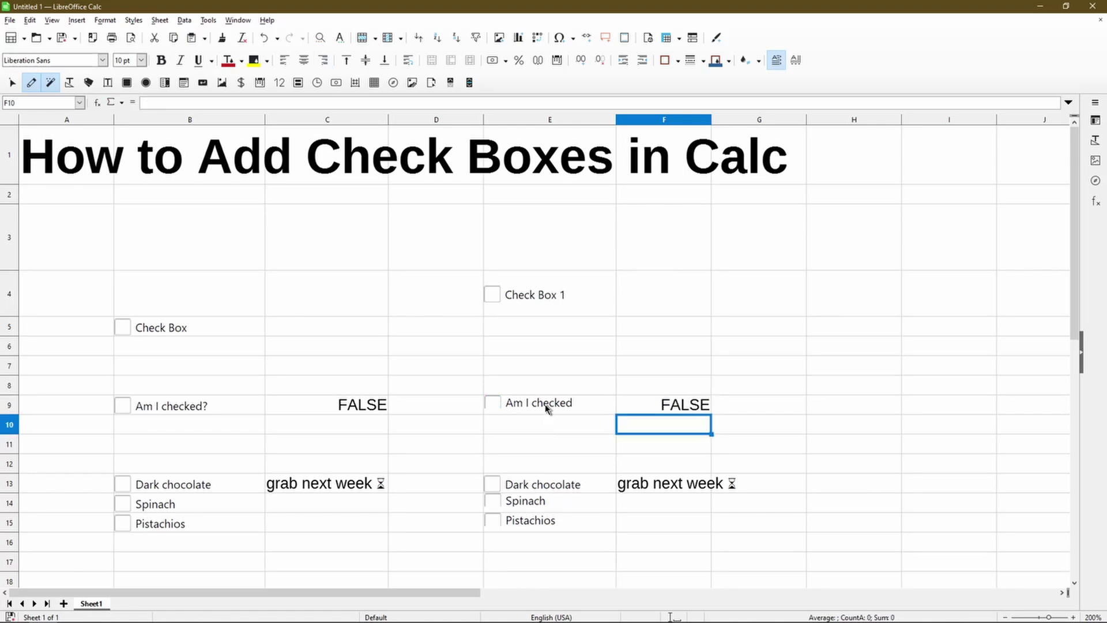
- Set the Am I checked box's Reference value (on) to YES and Reference value (off) to NO
right_click(547, 407)
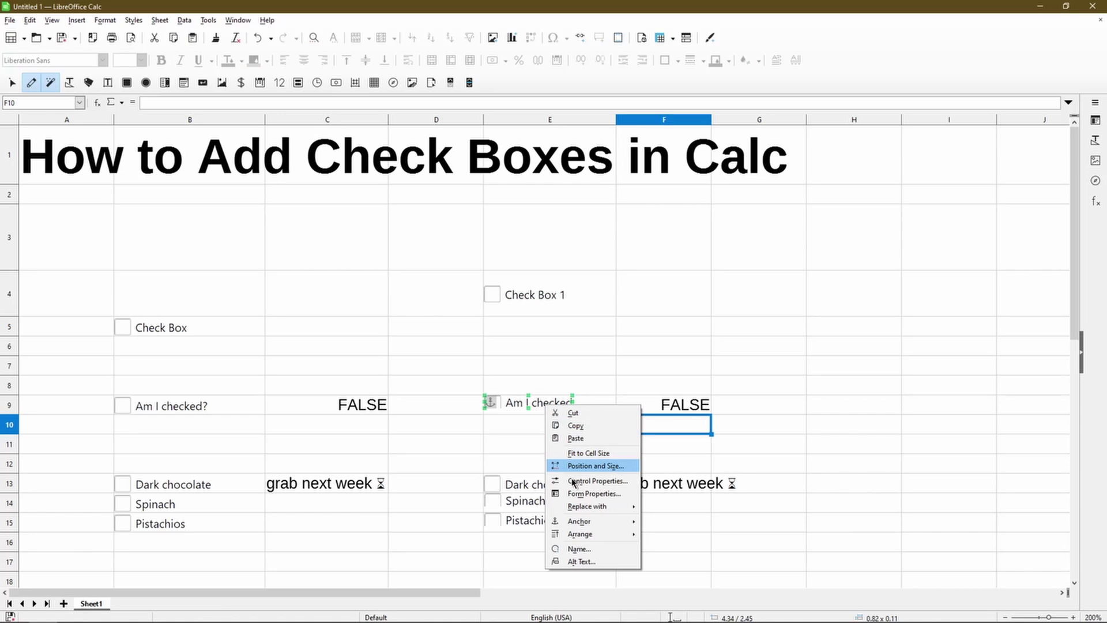
click(577, 469)
click(765, 320)
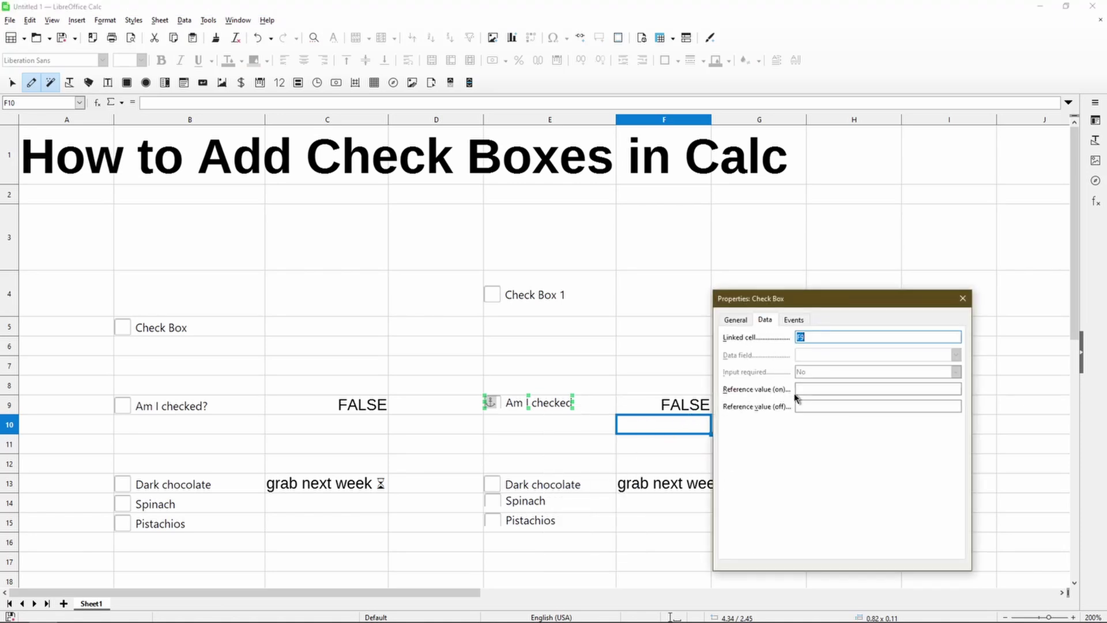
drag(792, 307, 852, 313)
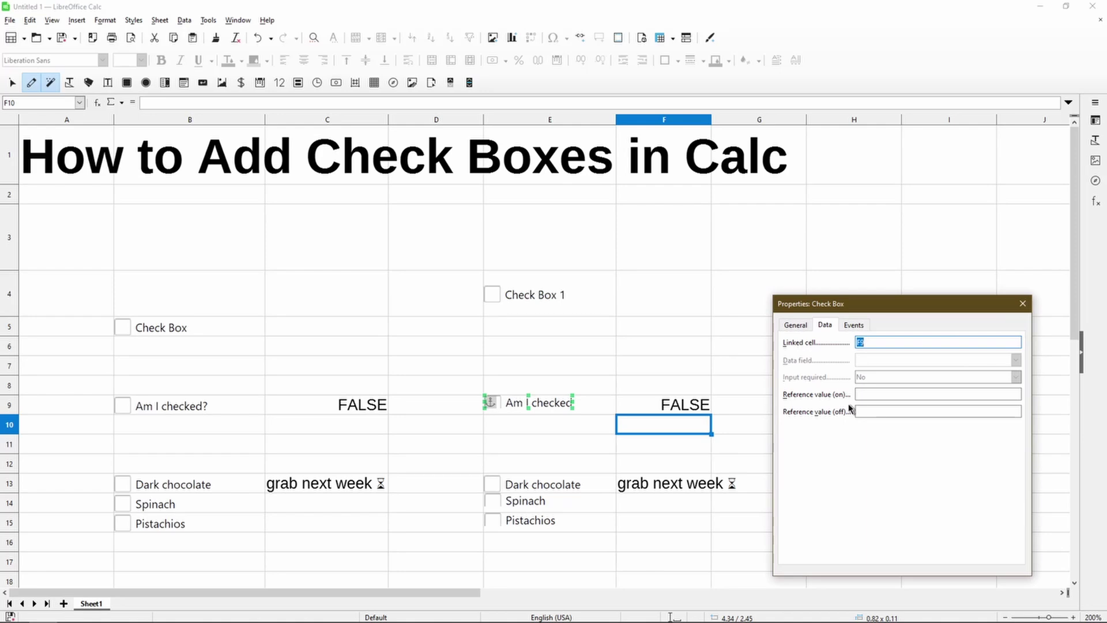
click(860, 395)
text(YES)
click(874, 414)
text(NO)
click(1023, 303)
click(682, 409)
- Enter YES, then NO, in F9 to tick and then clear the Am I checked box
text(YES)
key(Return)
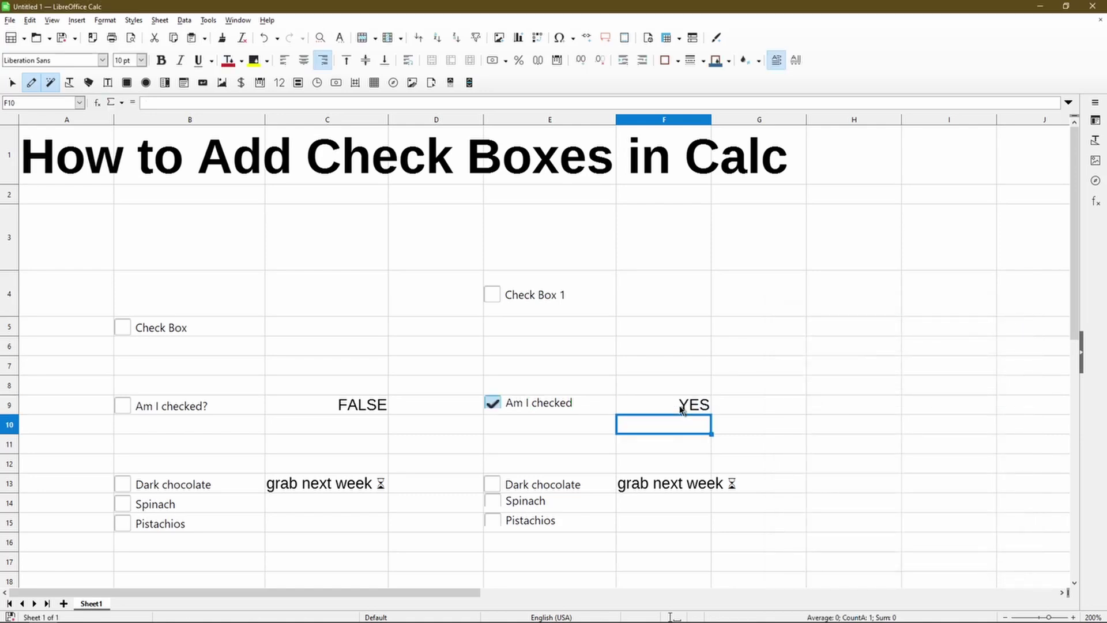
click(656, 405)
text(NO)
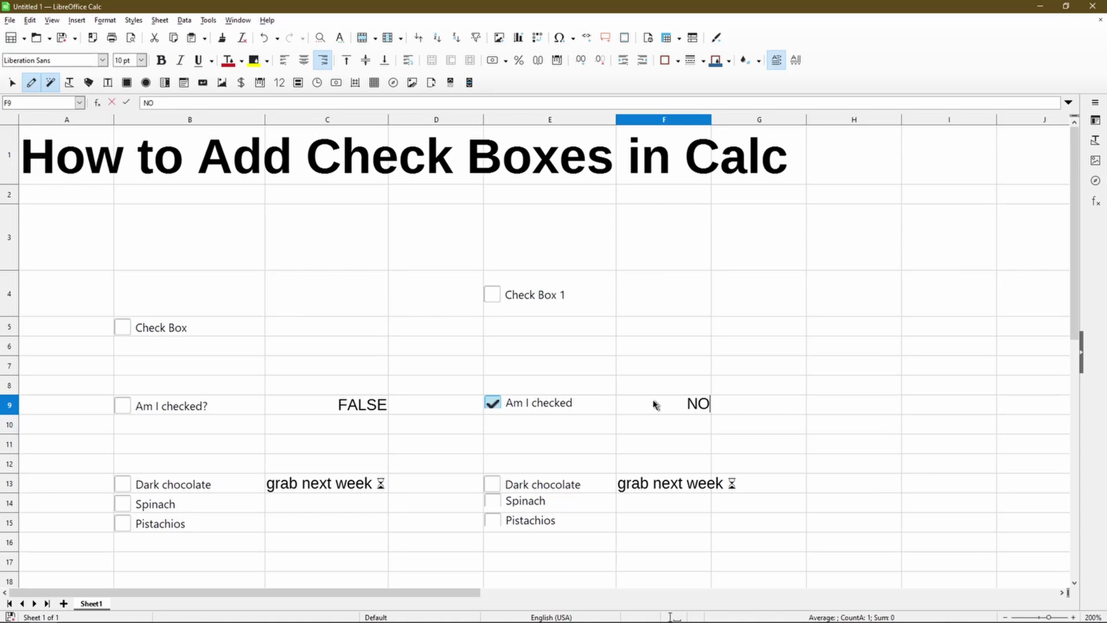
key(Return)
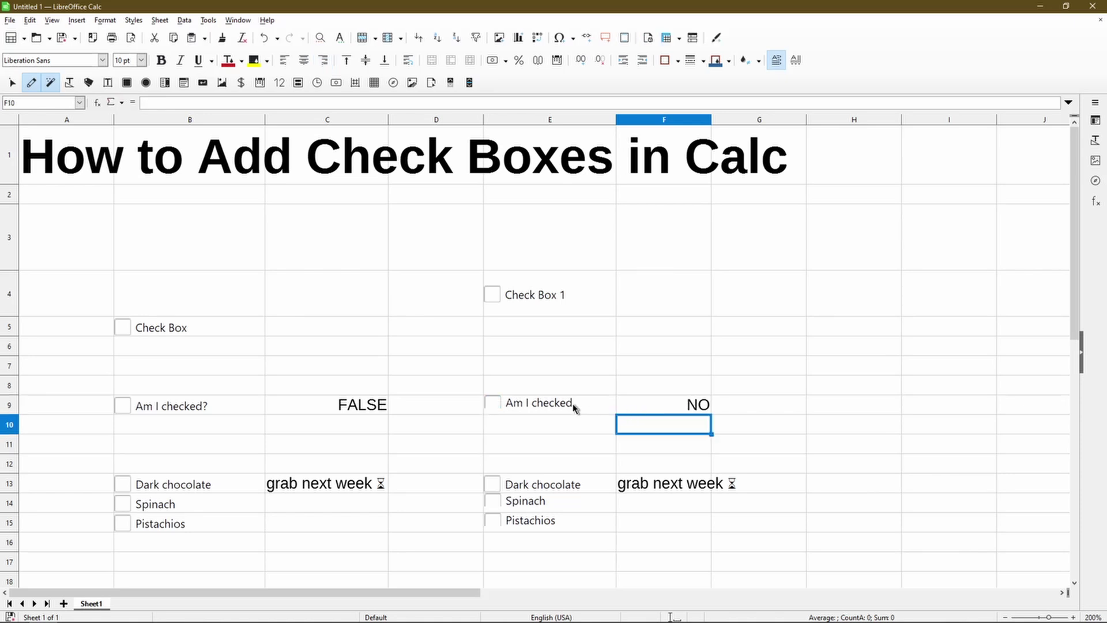